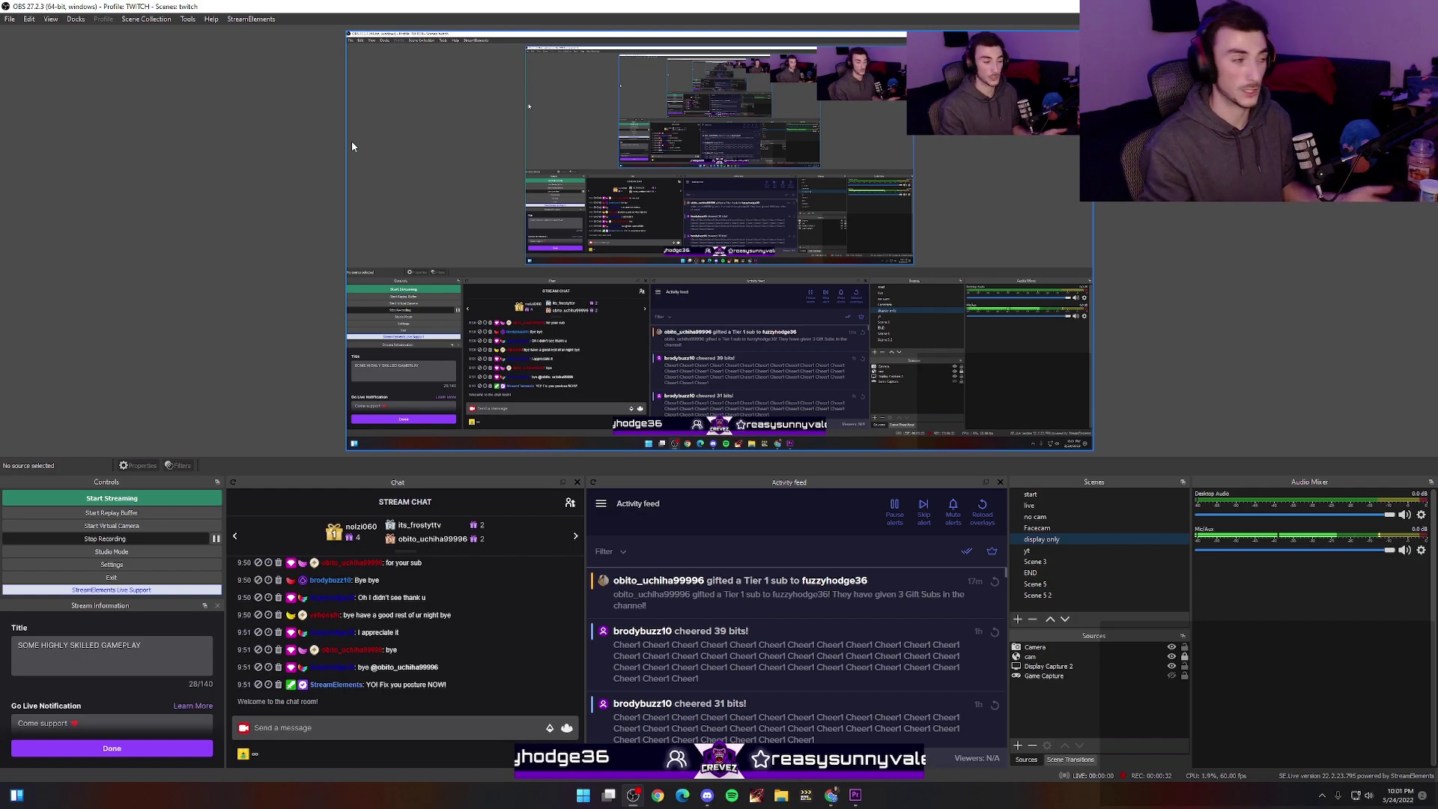
# Drag the maximised OBS window's title bar down to restore it to a smaller window
pyautogui.moveTo(223, 7); pyautogui.dragTo(312, 183)
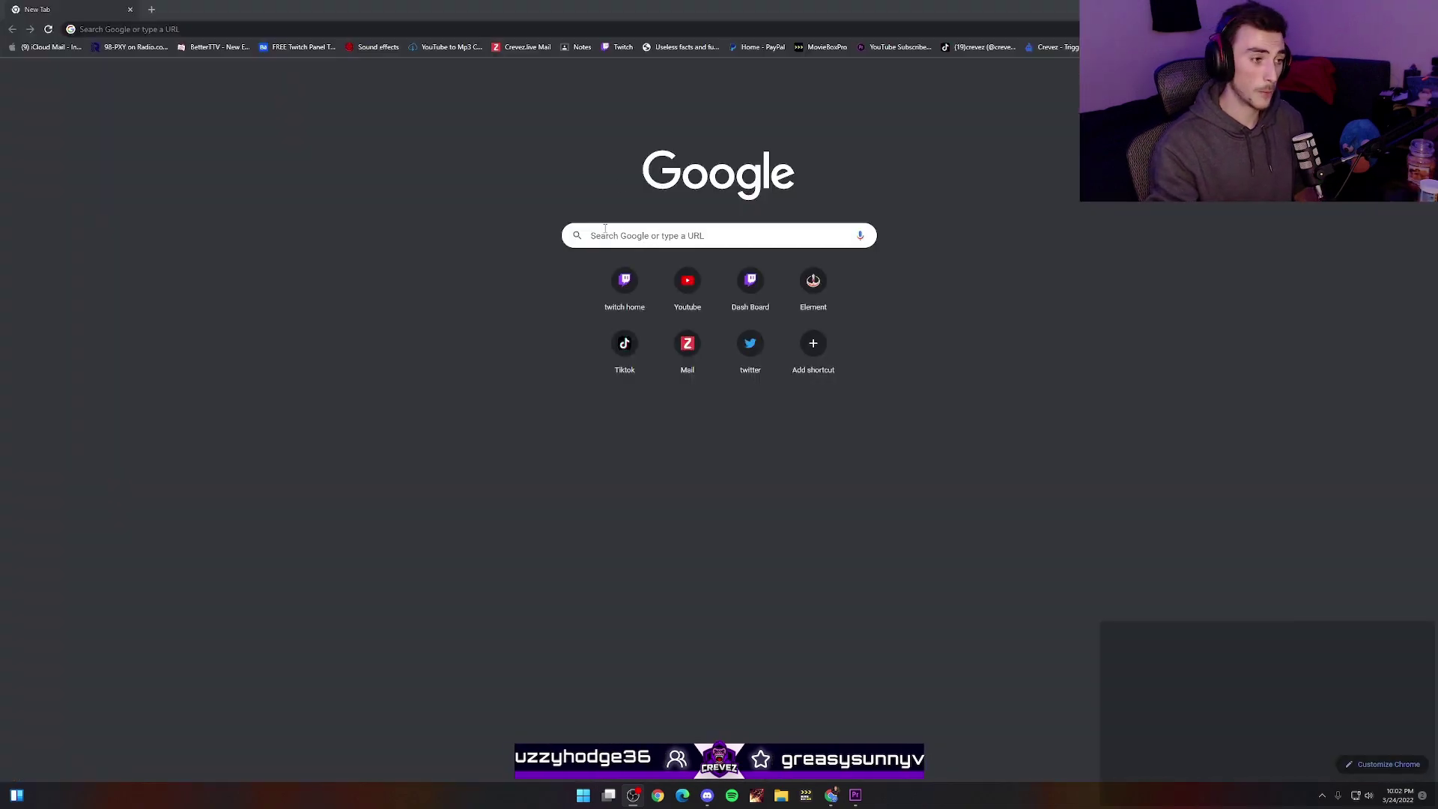
# Search 'obs', go to obsproject.com and save the Windows 27.2.3 Zip download
pyautogui.click(609, 234)
pyautogui.write('obs')
pyautogui.press('Return')
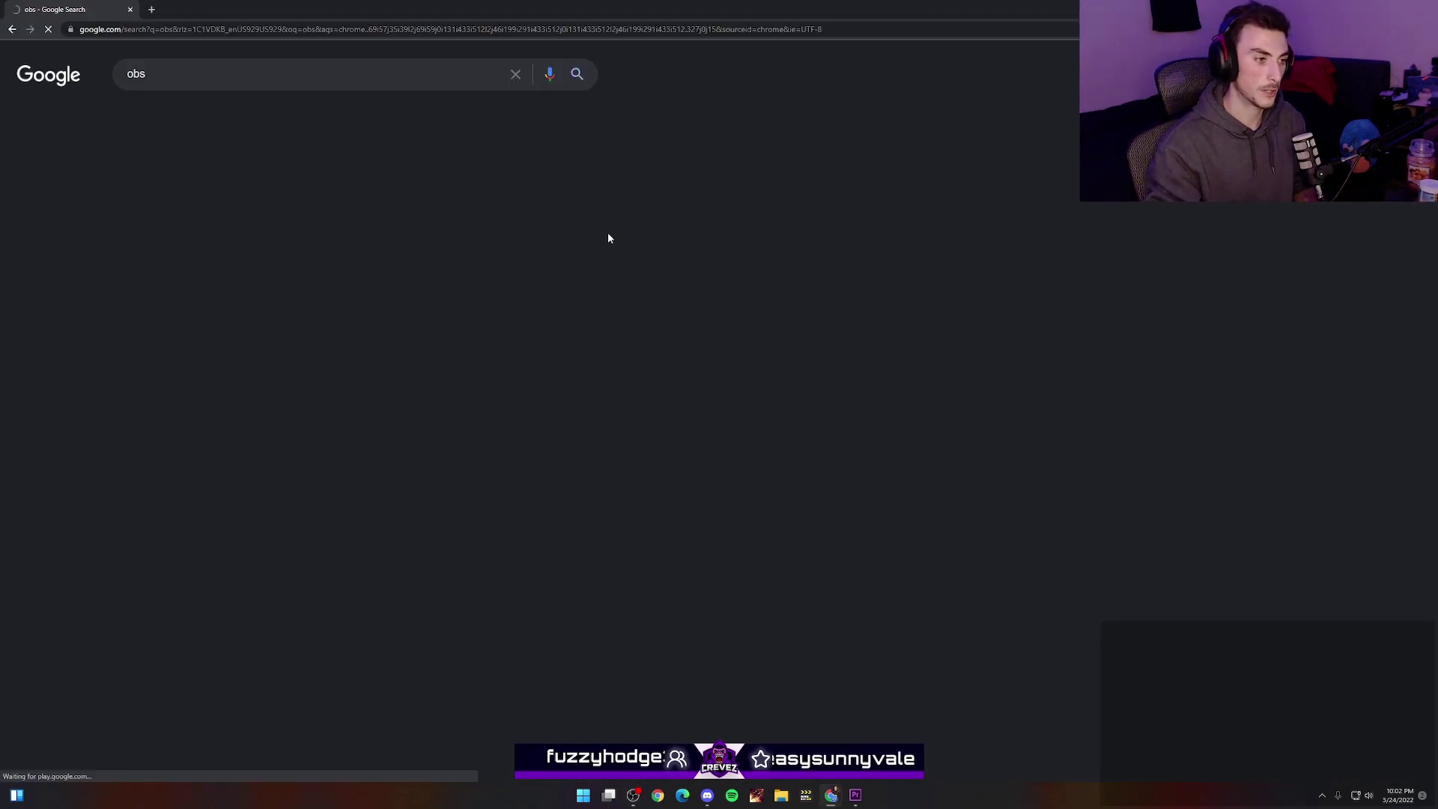
pyautogui.click(240, 196)
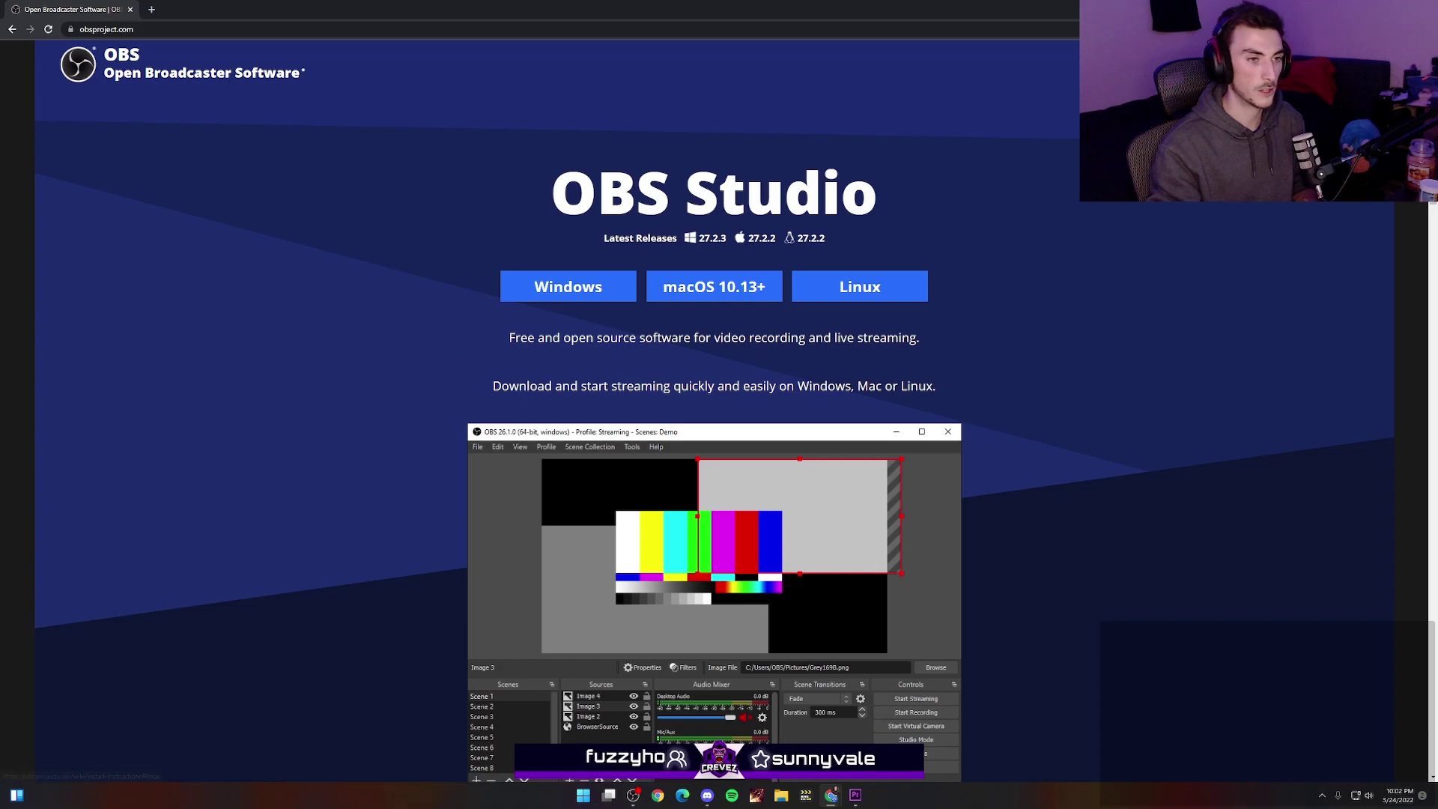
pyautogui.click(572, 282)
pyautogui.scroll(-1, 969, 487)
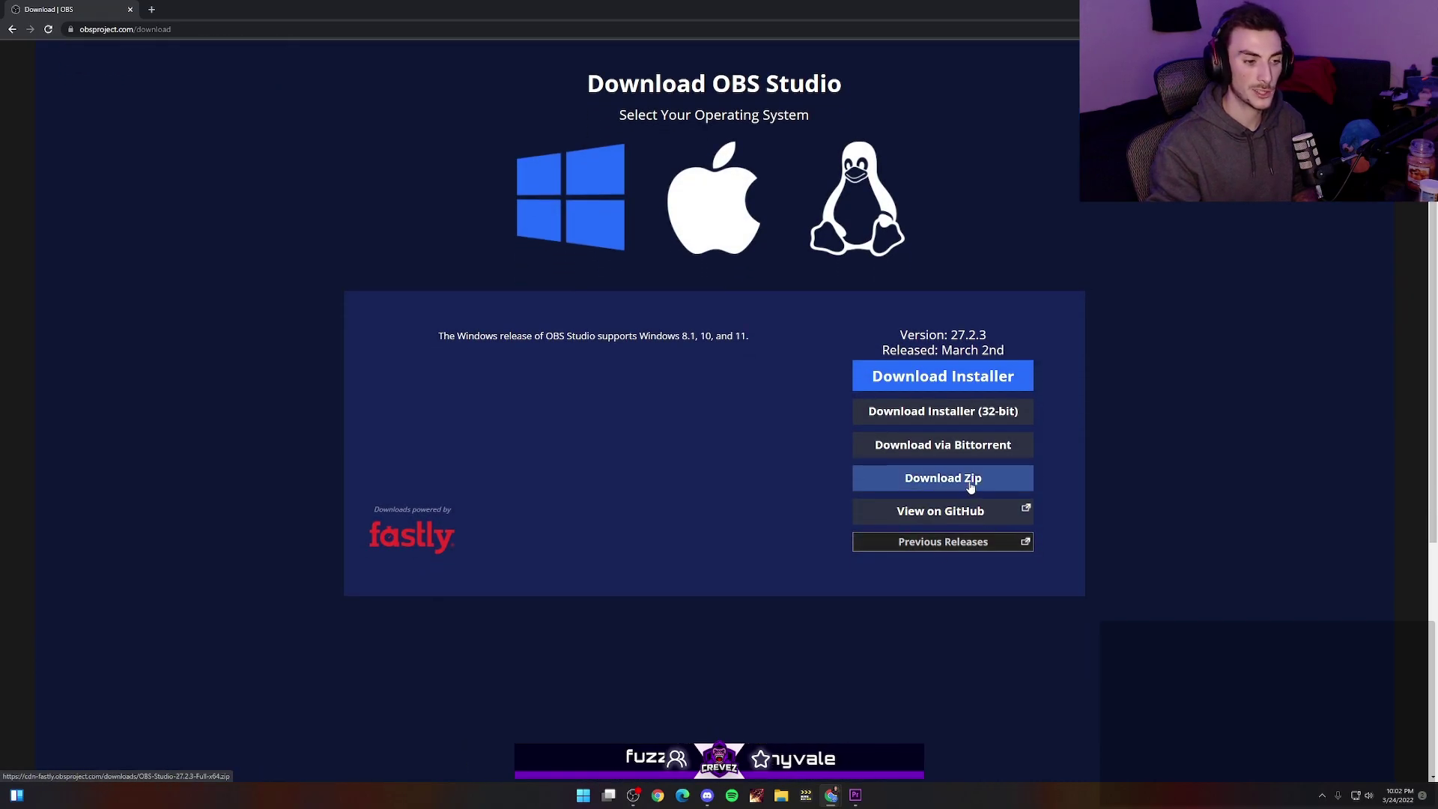
pyautogui.click(971, 480)
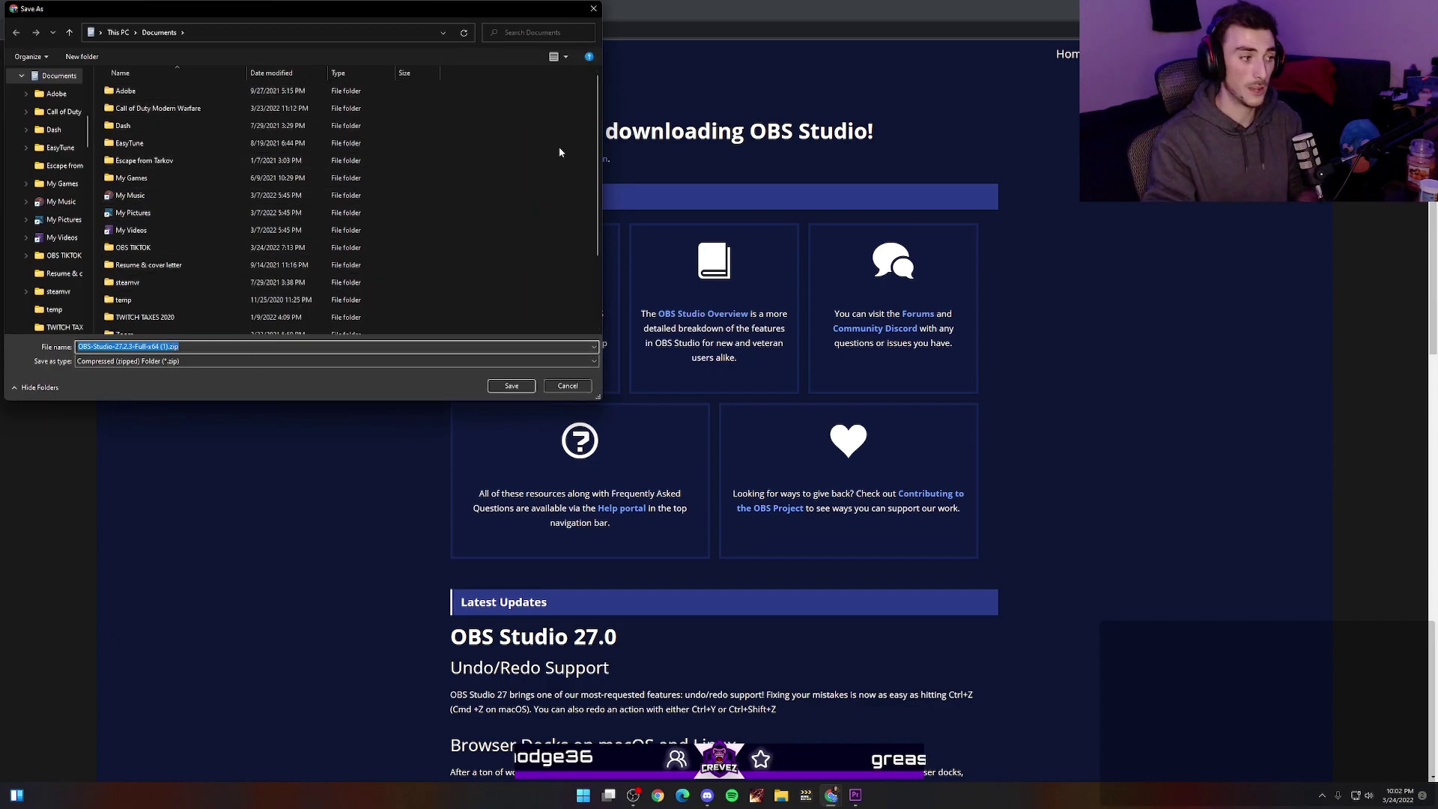
pyautogui.press('Return')
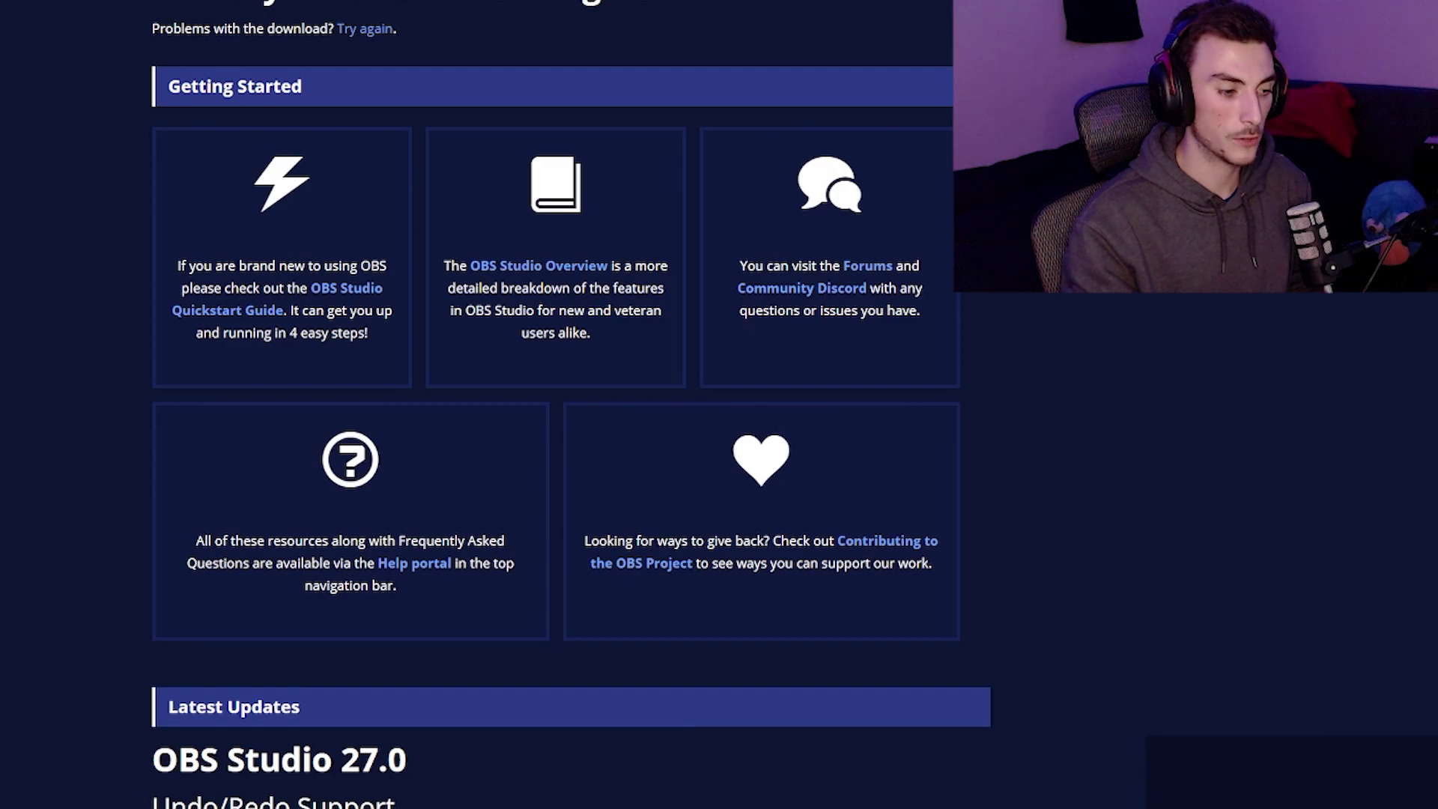
# In File Explorer, browse to Documents > OBS TIKTOK > bin > 64bit
pyautogui.press('super+e')
pyautogui.click(314, 193)
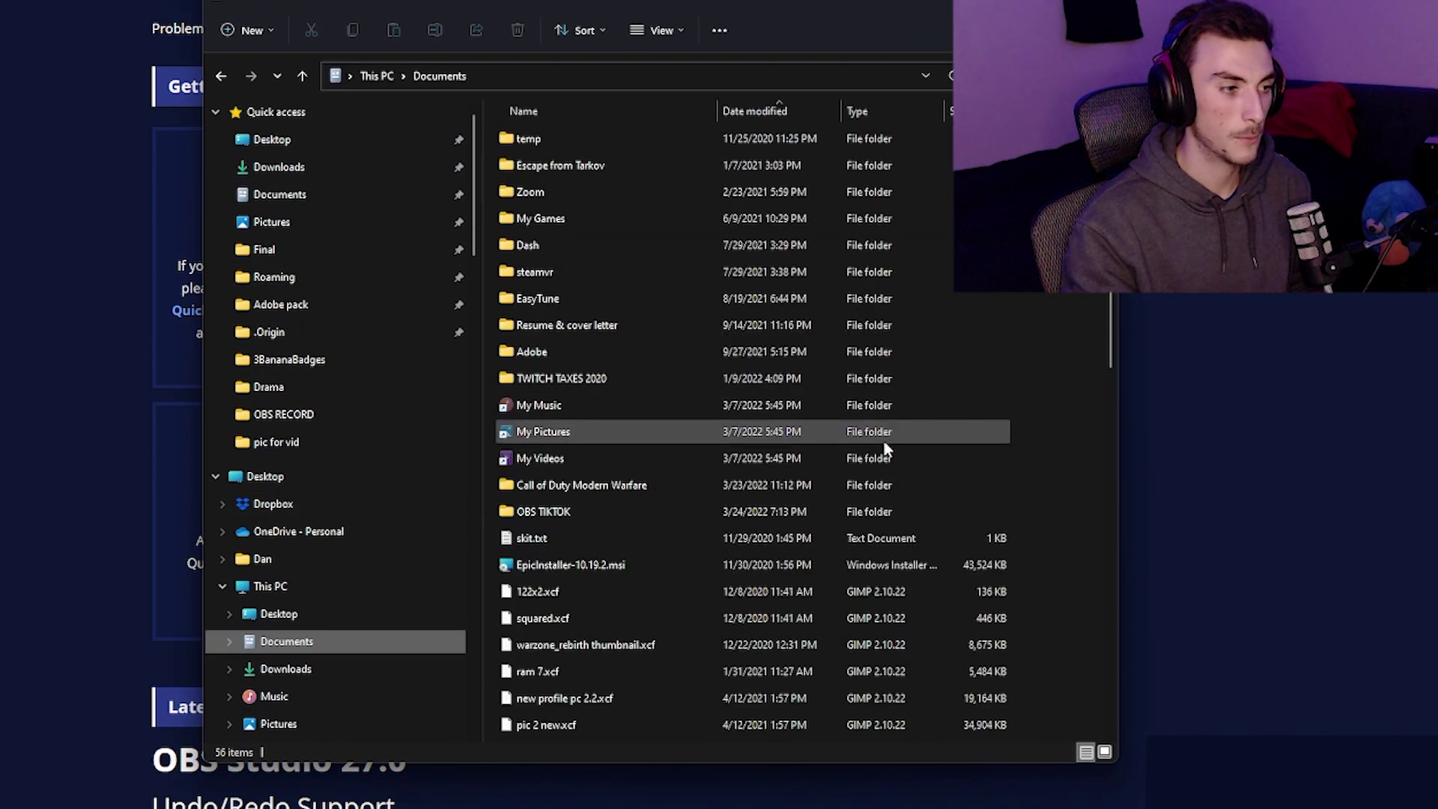
pyautogui.scroll(-2, 883, 439)
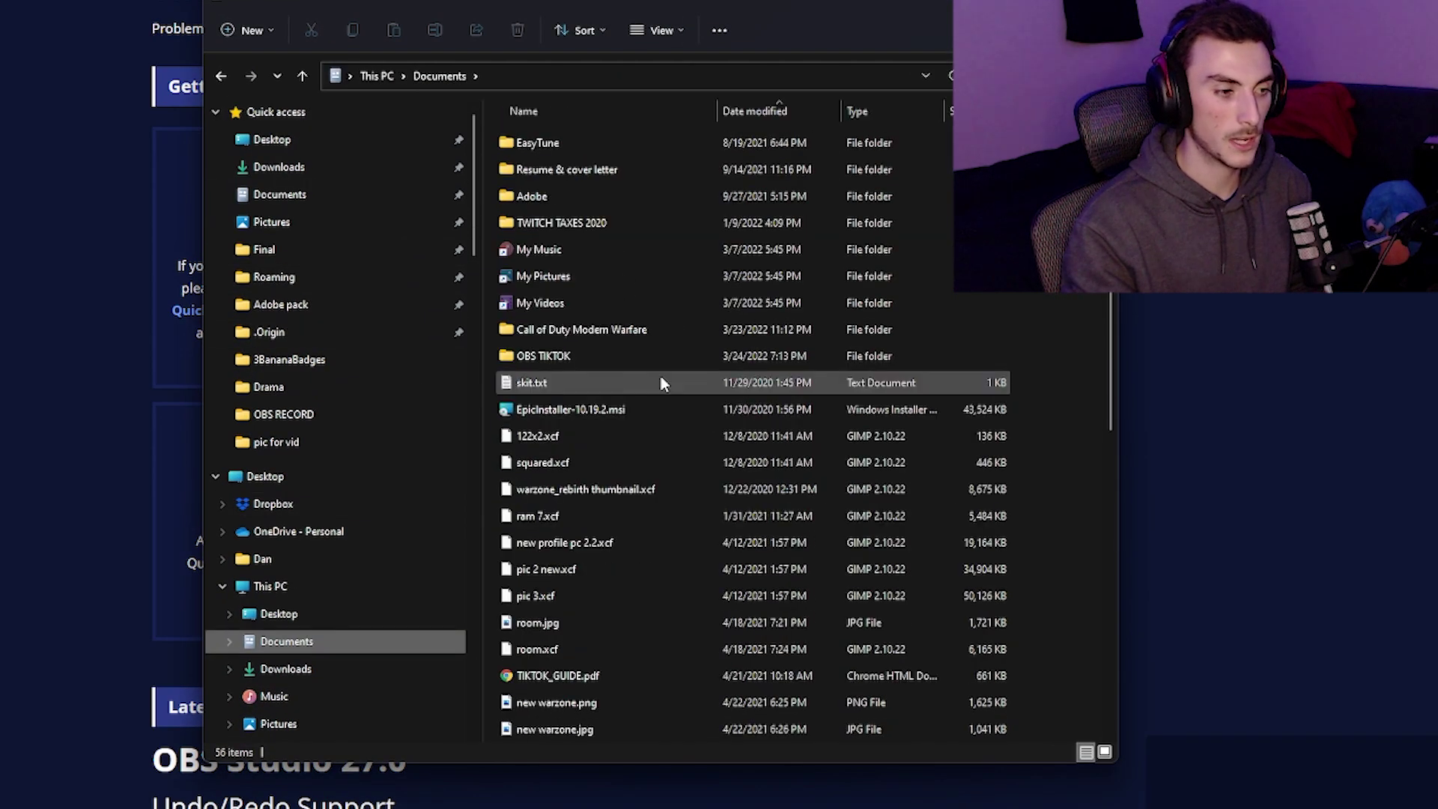
pyautogui.doubleClick(572, 353)
pyautogui.click(567, 140)
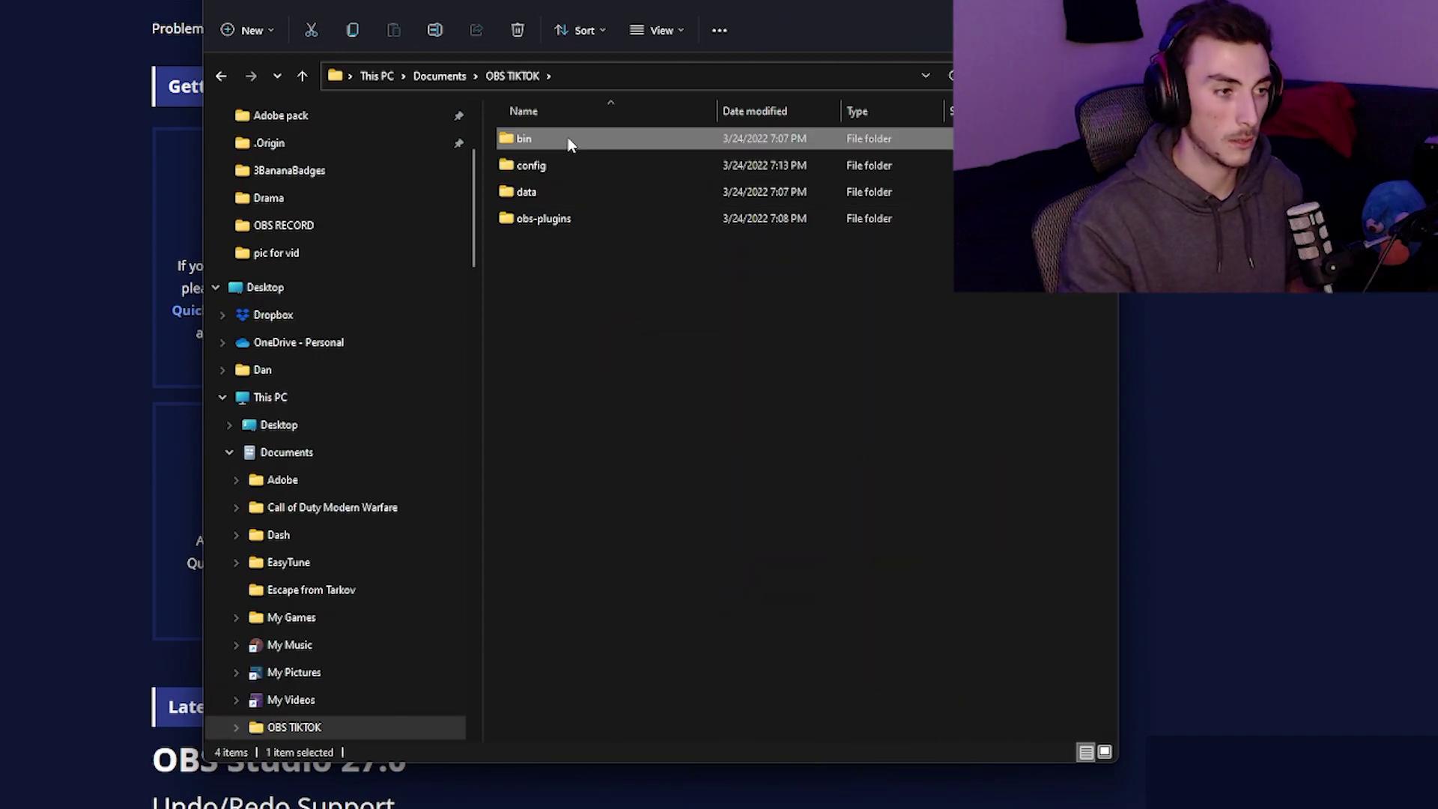
pyautogui.doubleClick(568, 141)
pyautogui.doubleClick(563, 141)
pyautogui.scroll(-5, 644, 359)
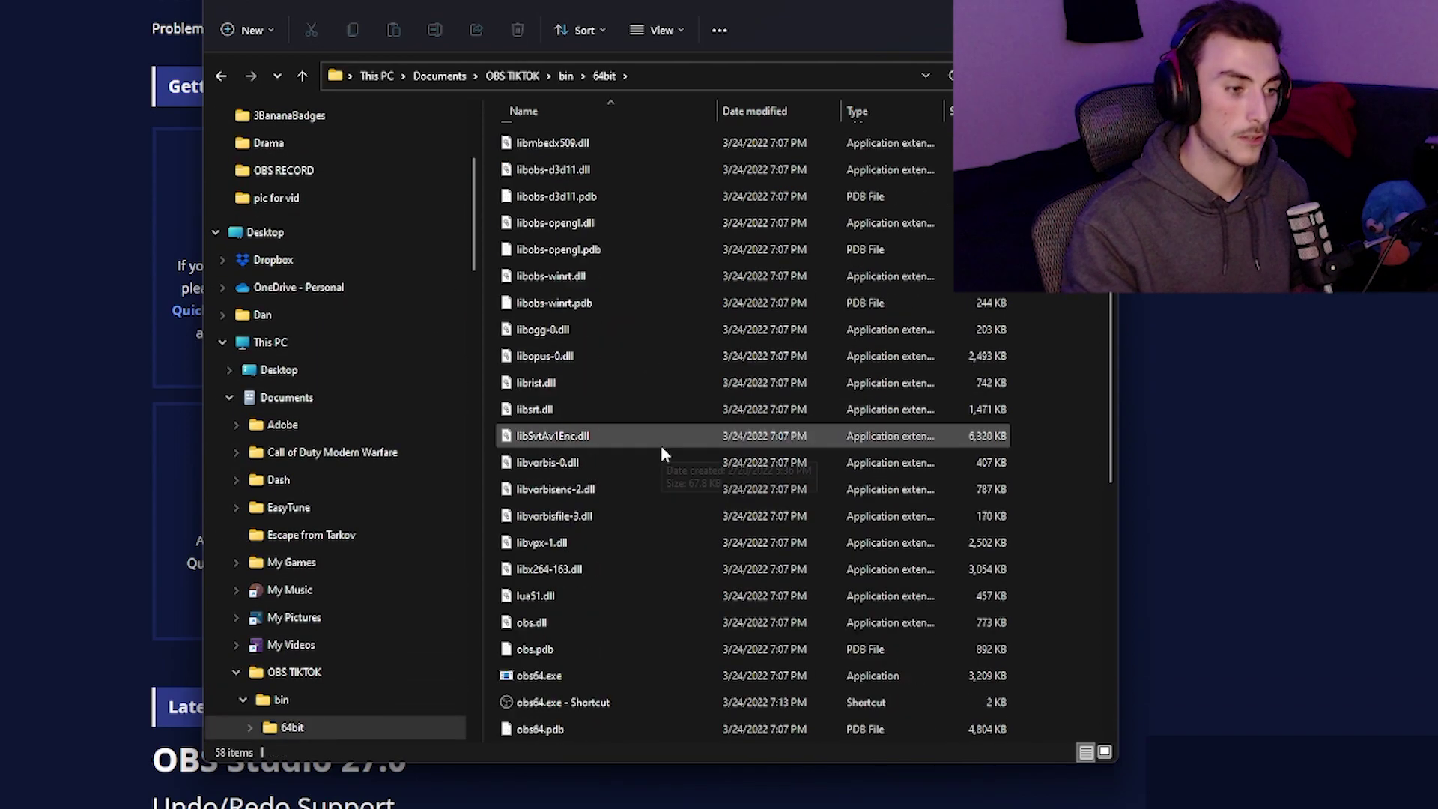
pyautogui.scroll(-5, 660, 445)
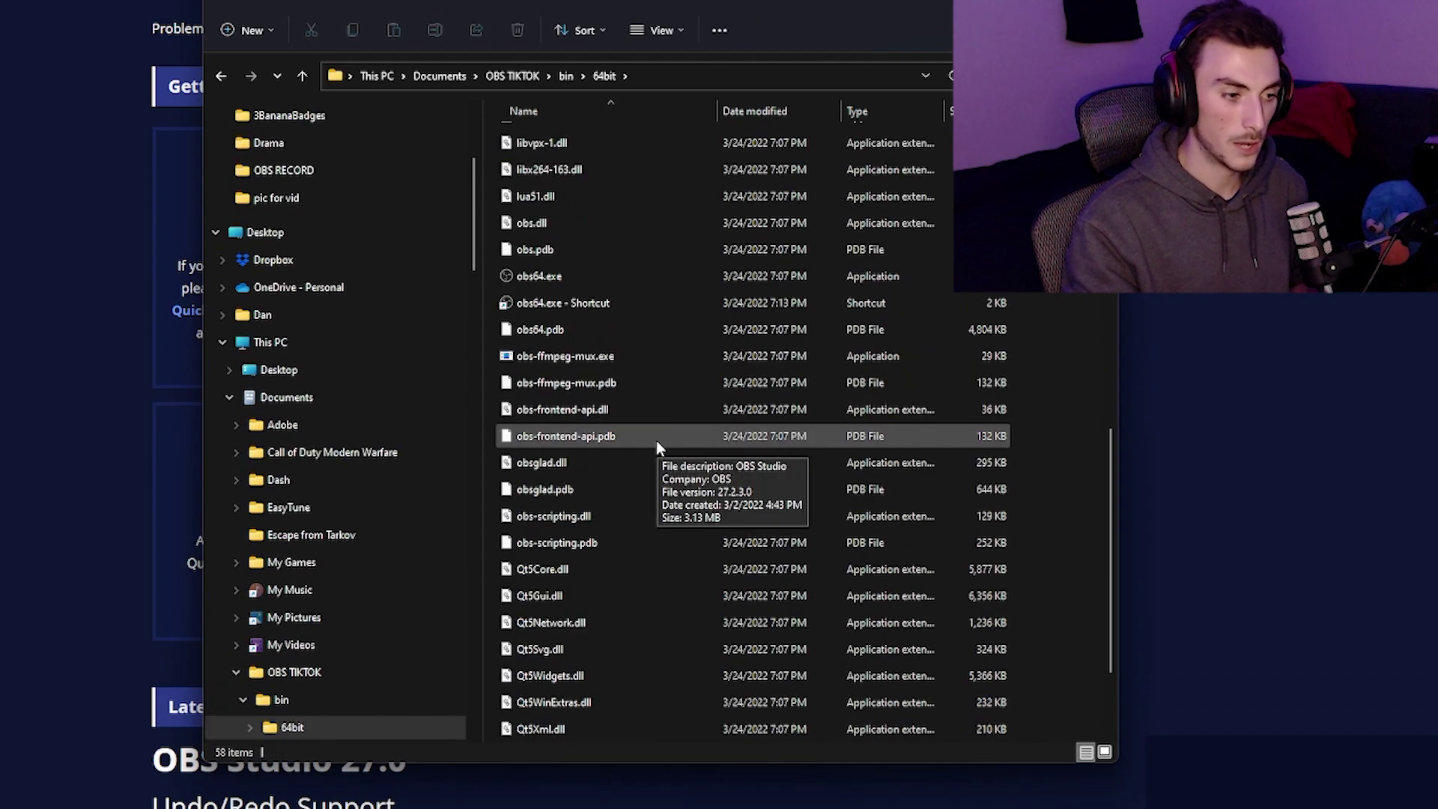
# Check obs64.exe's and the 64bit folder's options and Properties, then select obs64.exe - Shortcut
pyautogui.rightClick(562, 271)
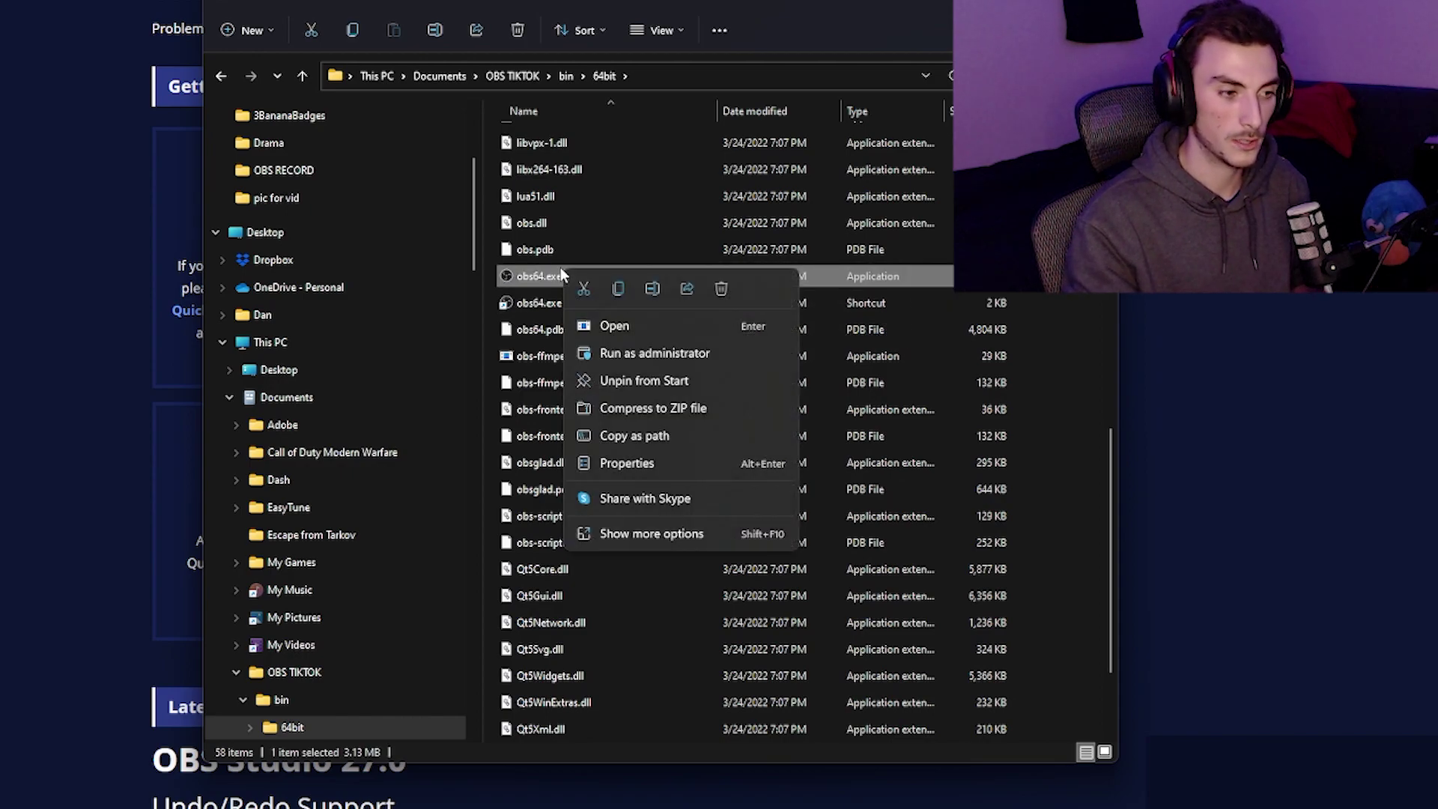
pyautogui.click(645, 536)
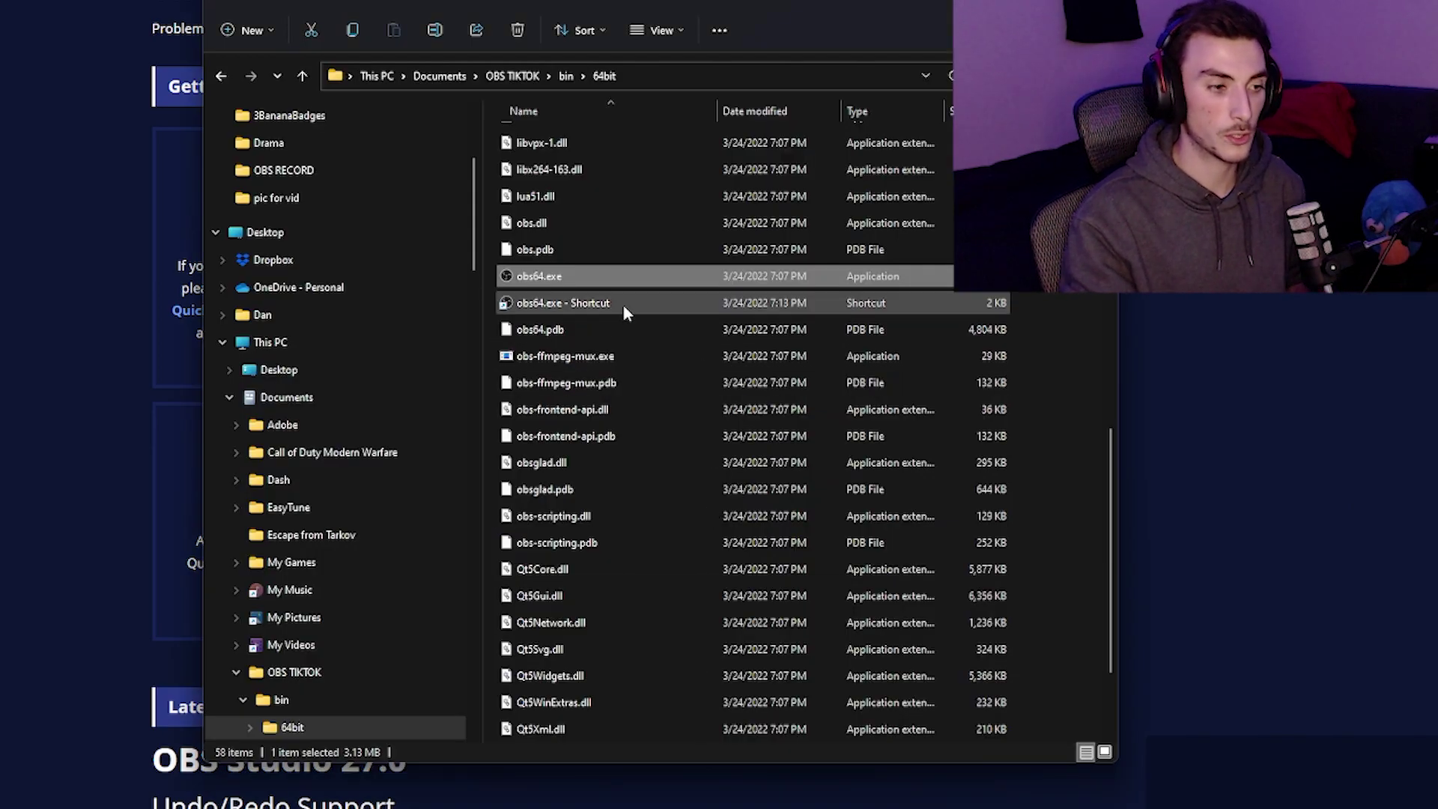
pyautogui.rightClick(622, 304)
pyautogui.click(726, 518)
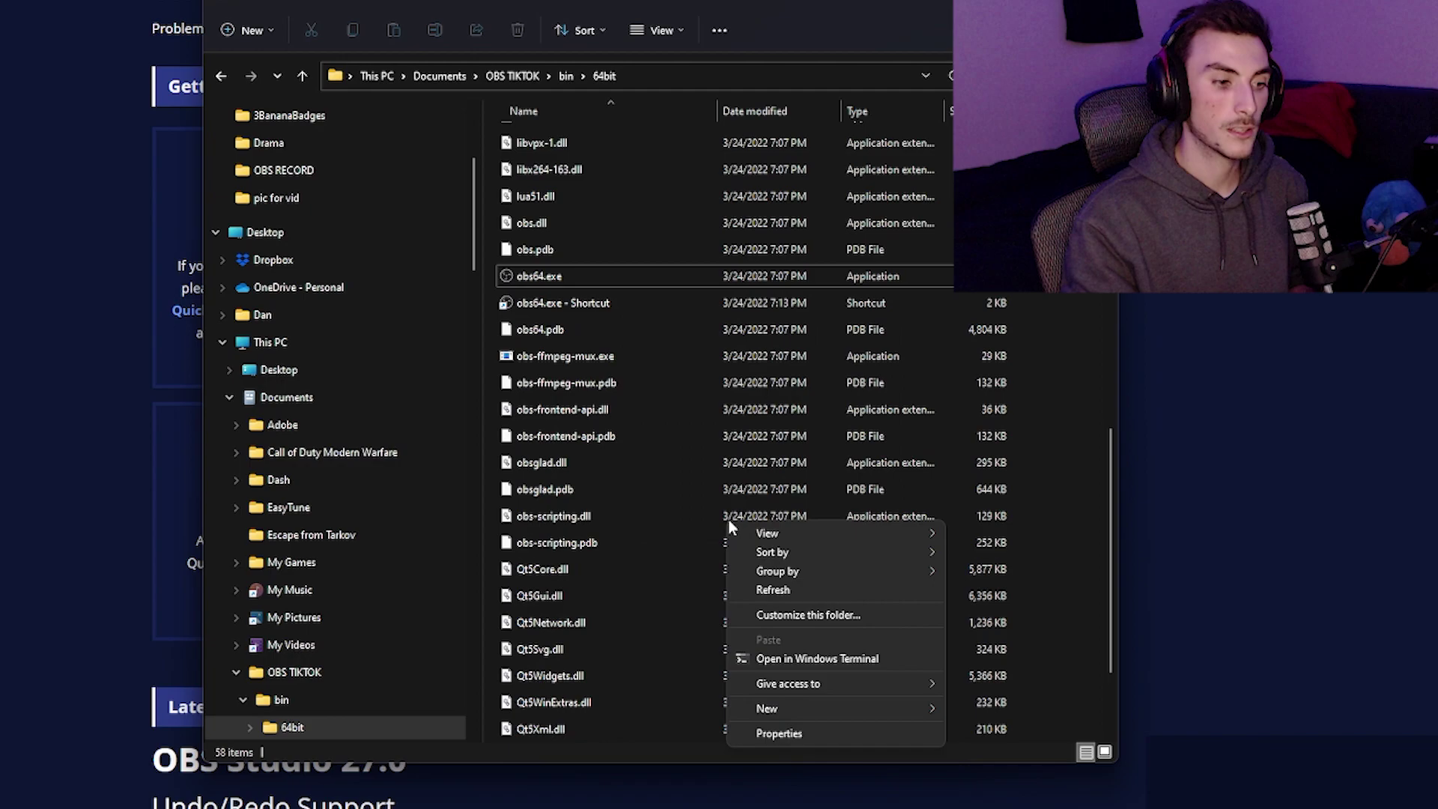
pyautogui.click(776, 735)
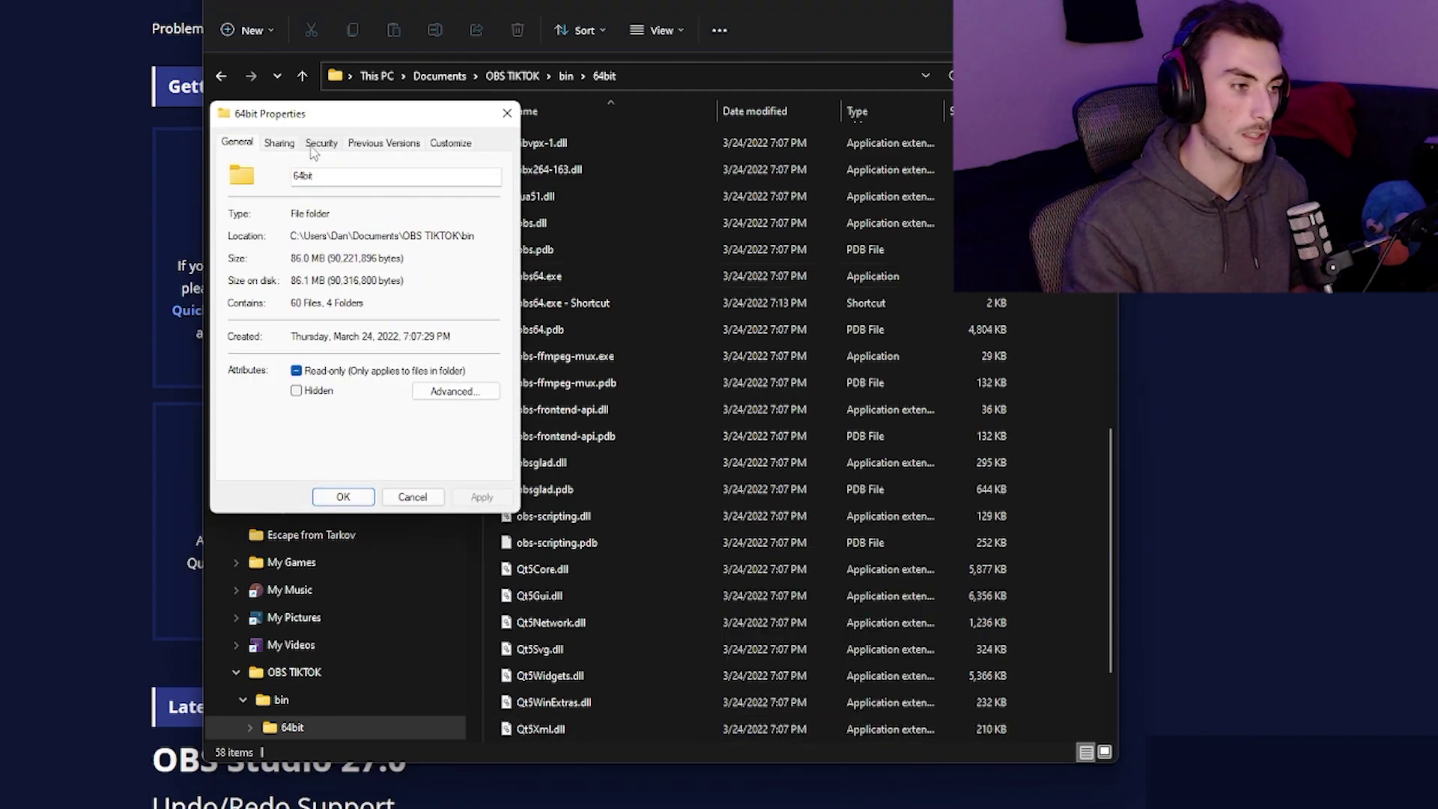
pyautogui.click(412, 496)
pyautogui.click(532, 301)
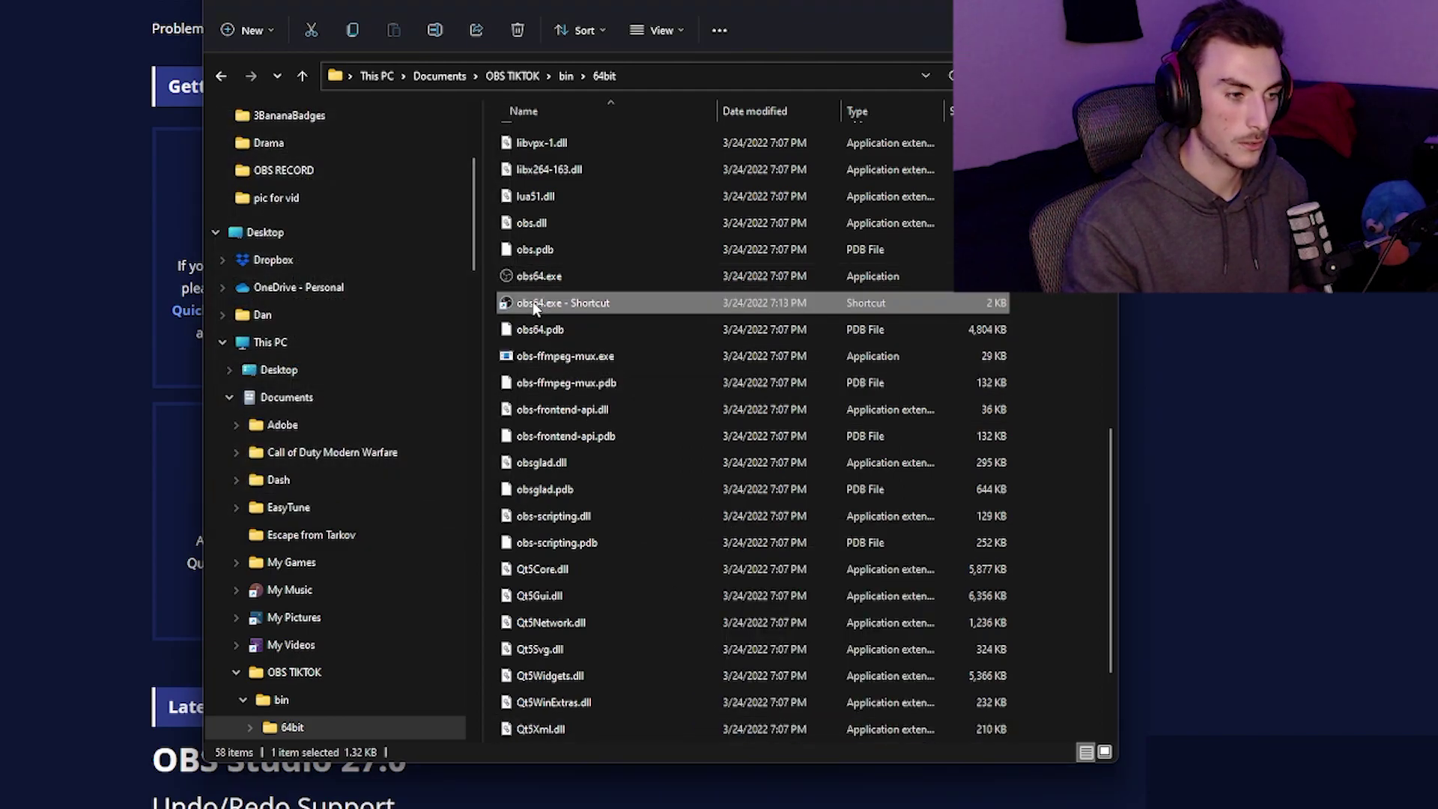
# Make the obs64.exe shortcut's Target end with --portable and apply the change
pyautogui.rightClick(533, 301)
pyautogui.click(616, 595)
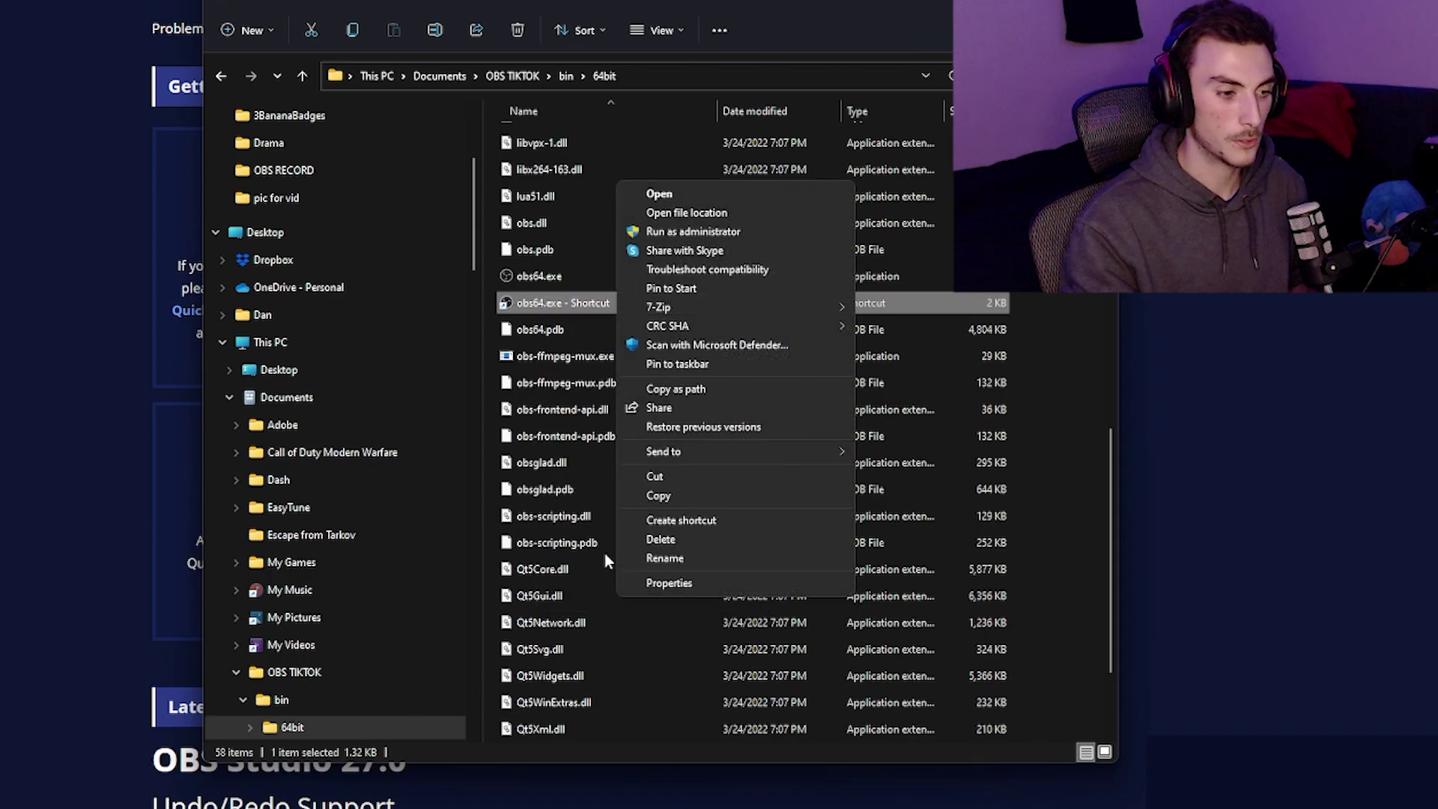
pyautogui.click(678, 580)
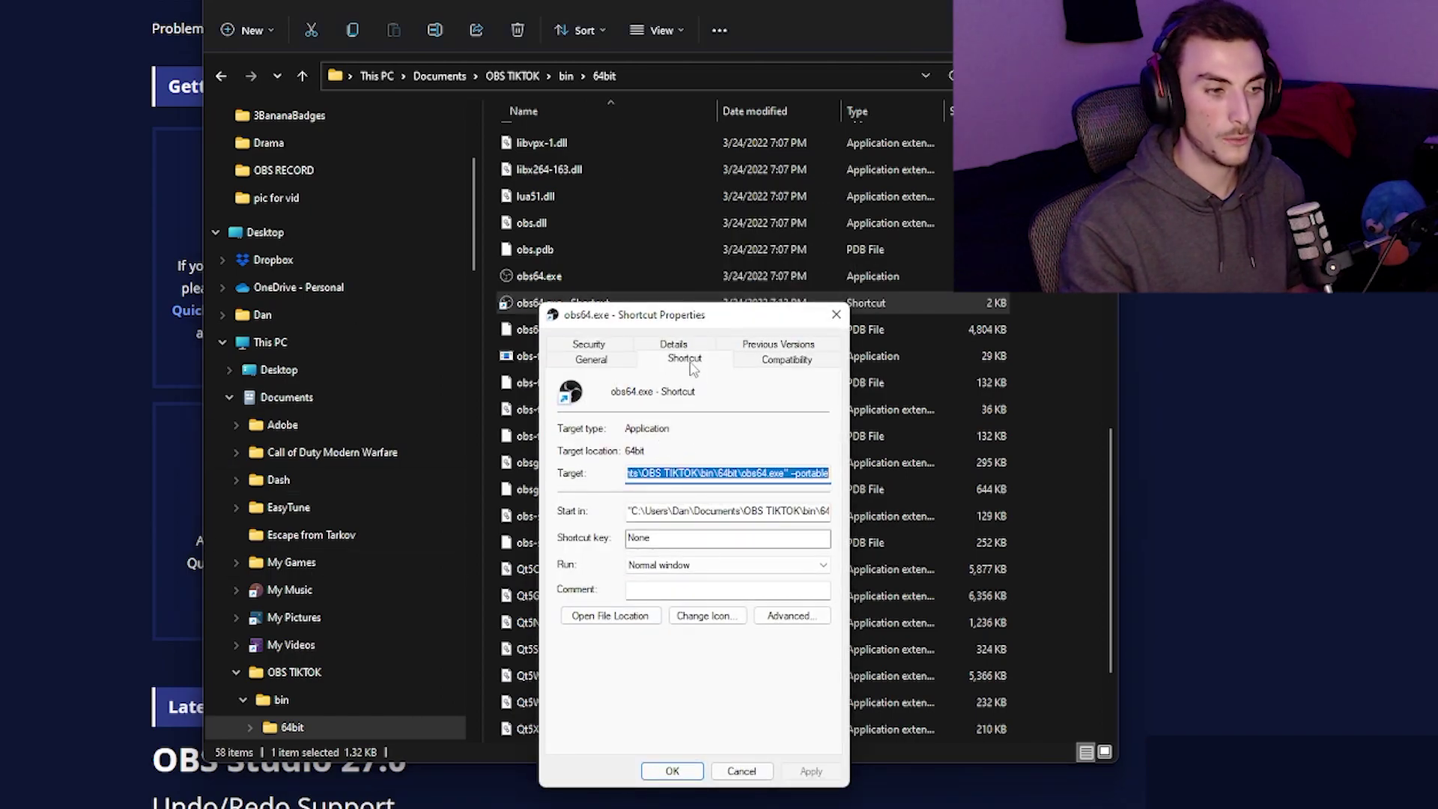
pyautogui.click(814, 484)
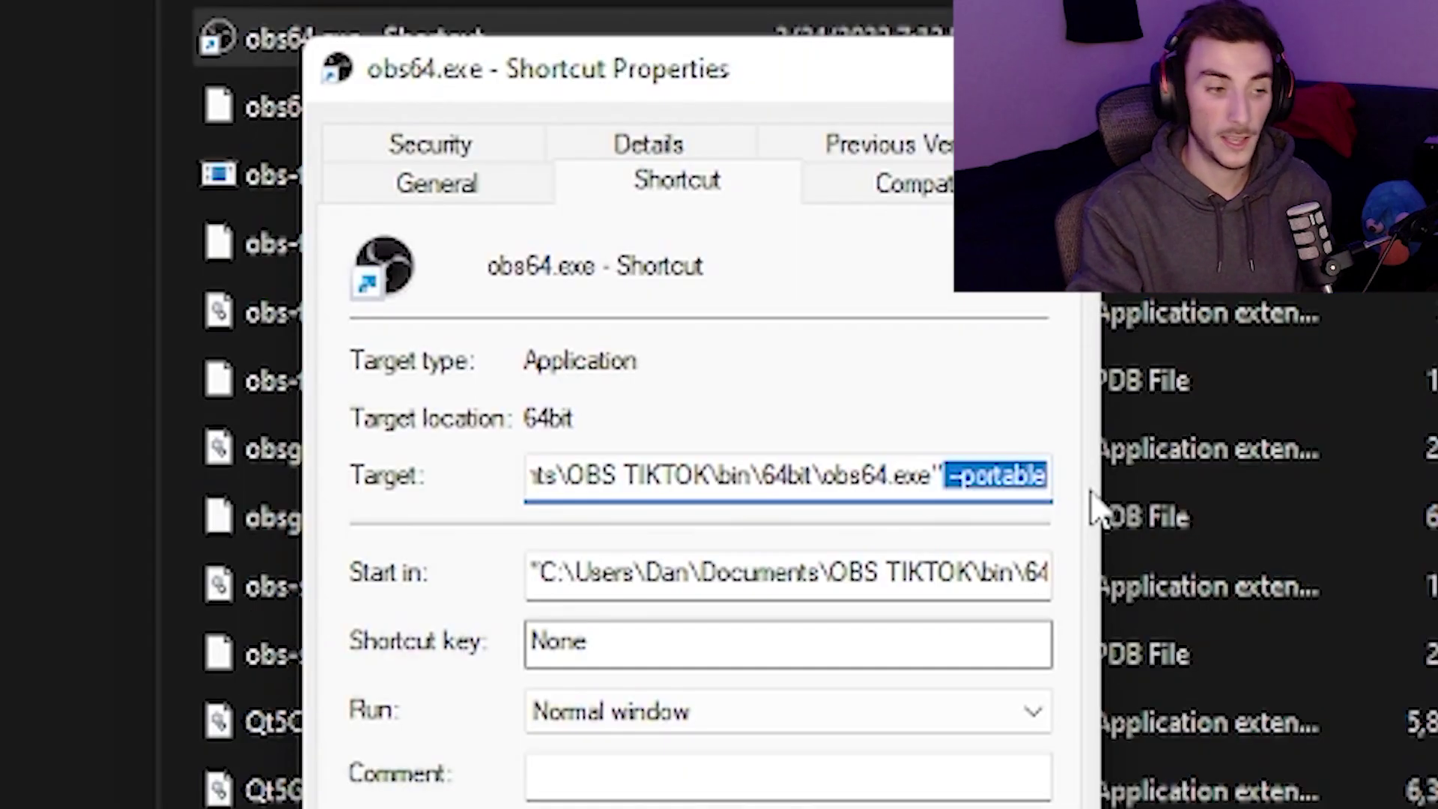
pyautogui.click(957, 475)
pyautogui.moveTo(947, 479); pyautogui.dragTo(1049, 485)
pyautogui.press('BackSpace')
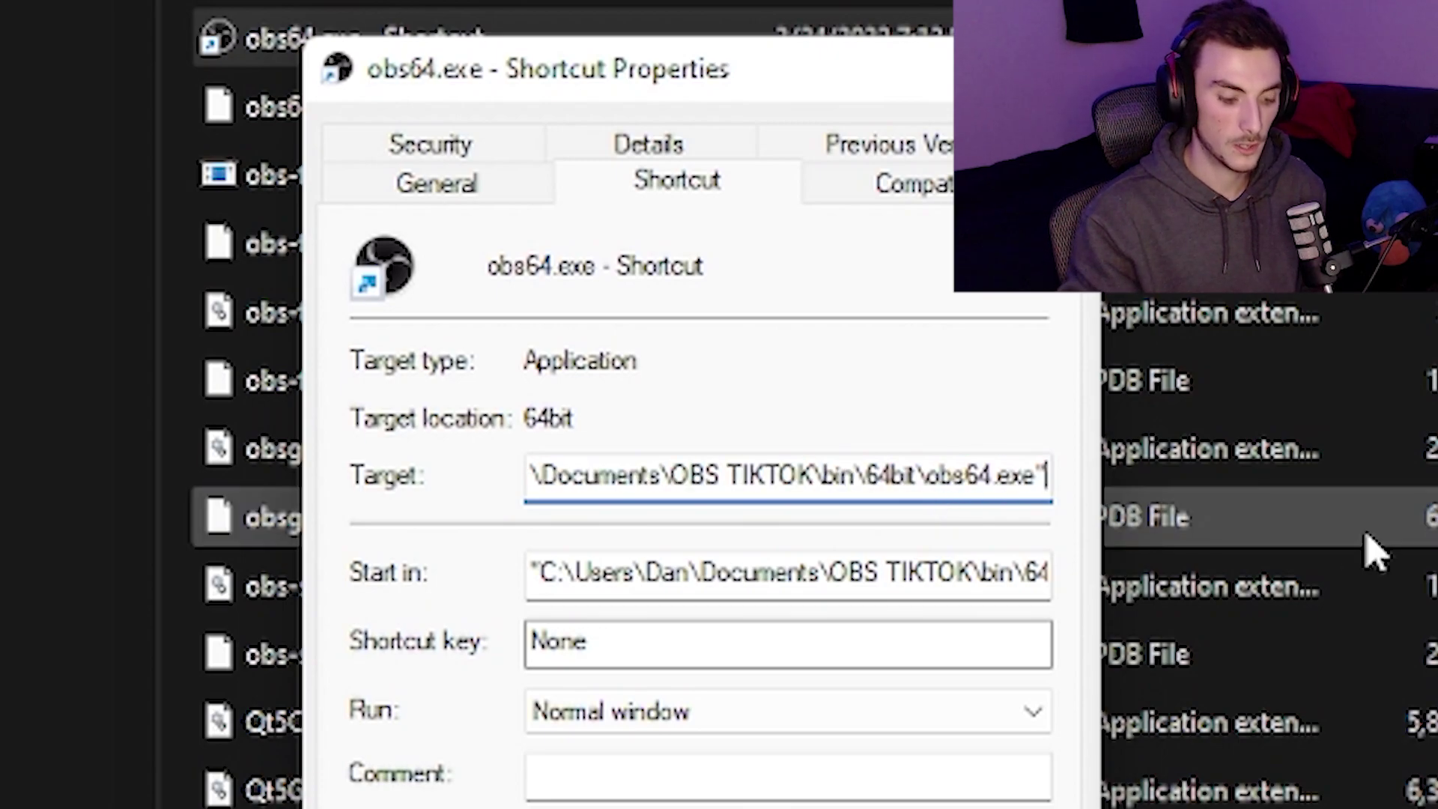
pyautogui.write('--portable')
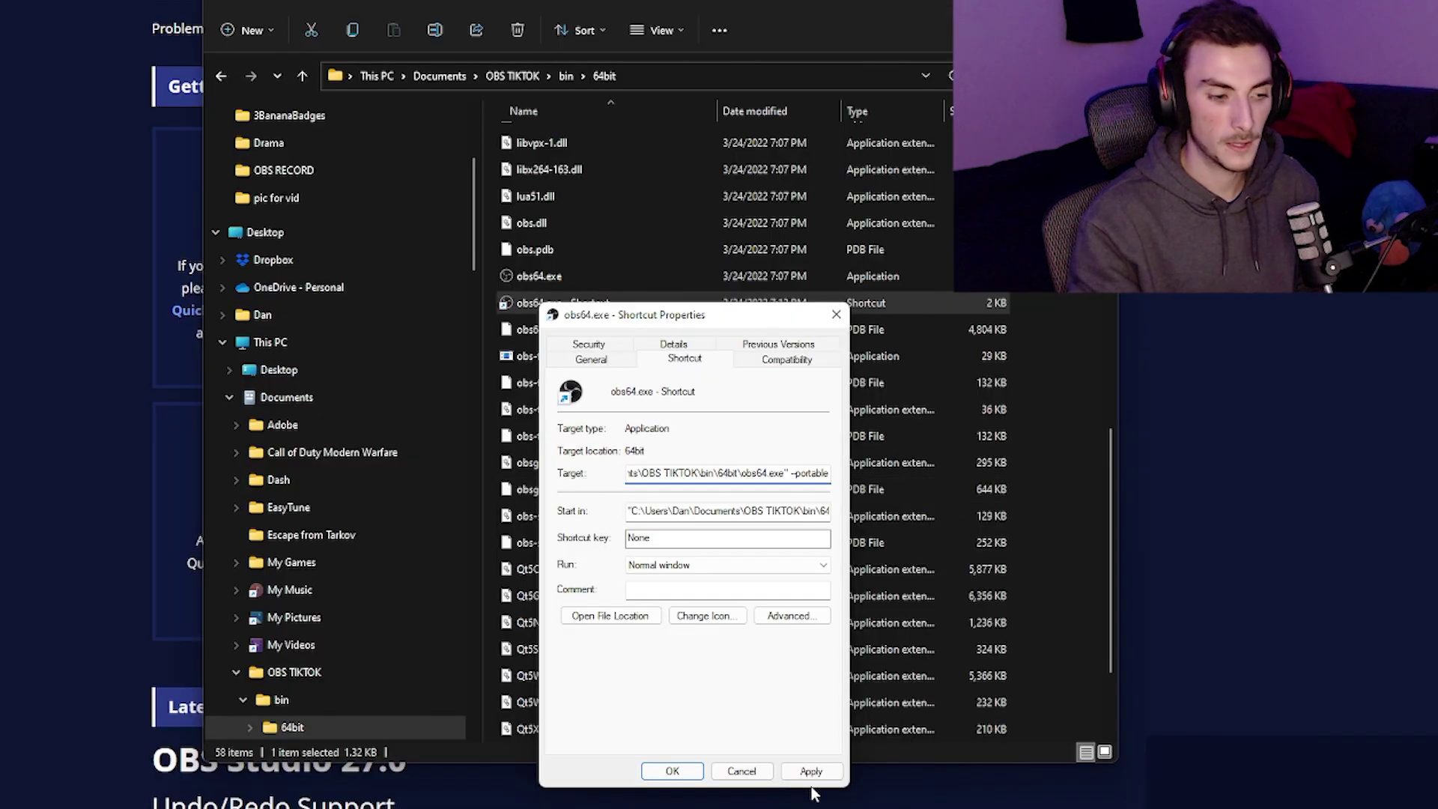
pyautogui.click(820, 775)
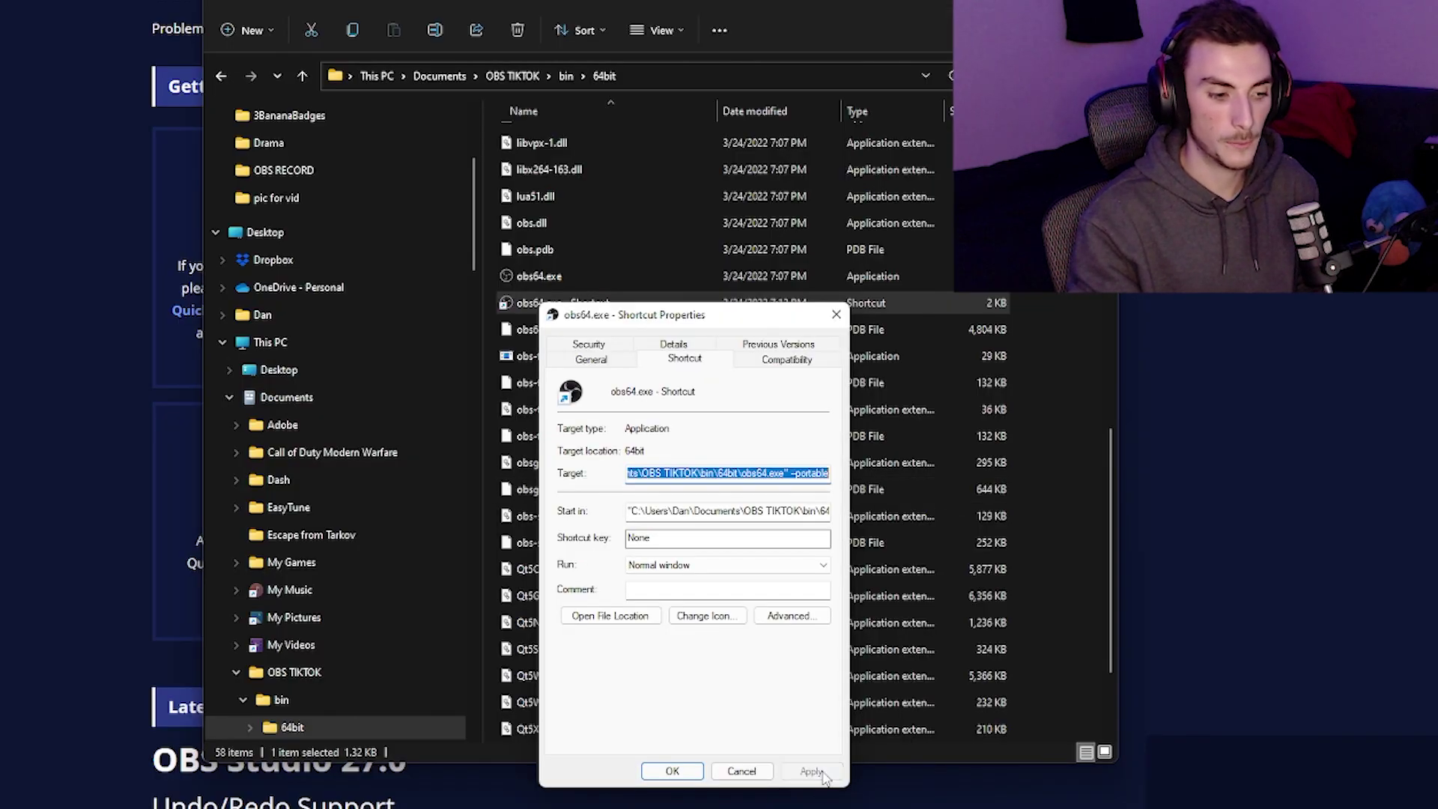
# Close the shortcut properties, launch OBS 27.2.3 in Portable Mode from it, and maximise it
pyautogui.click(671, 771)
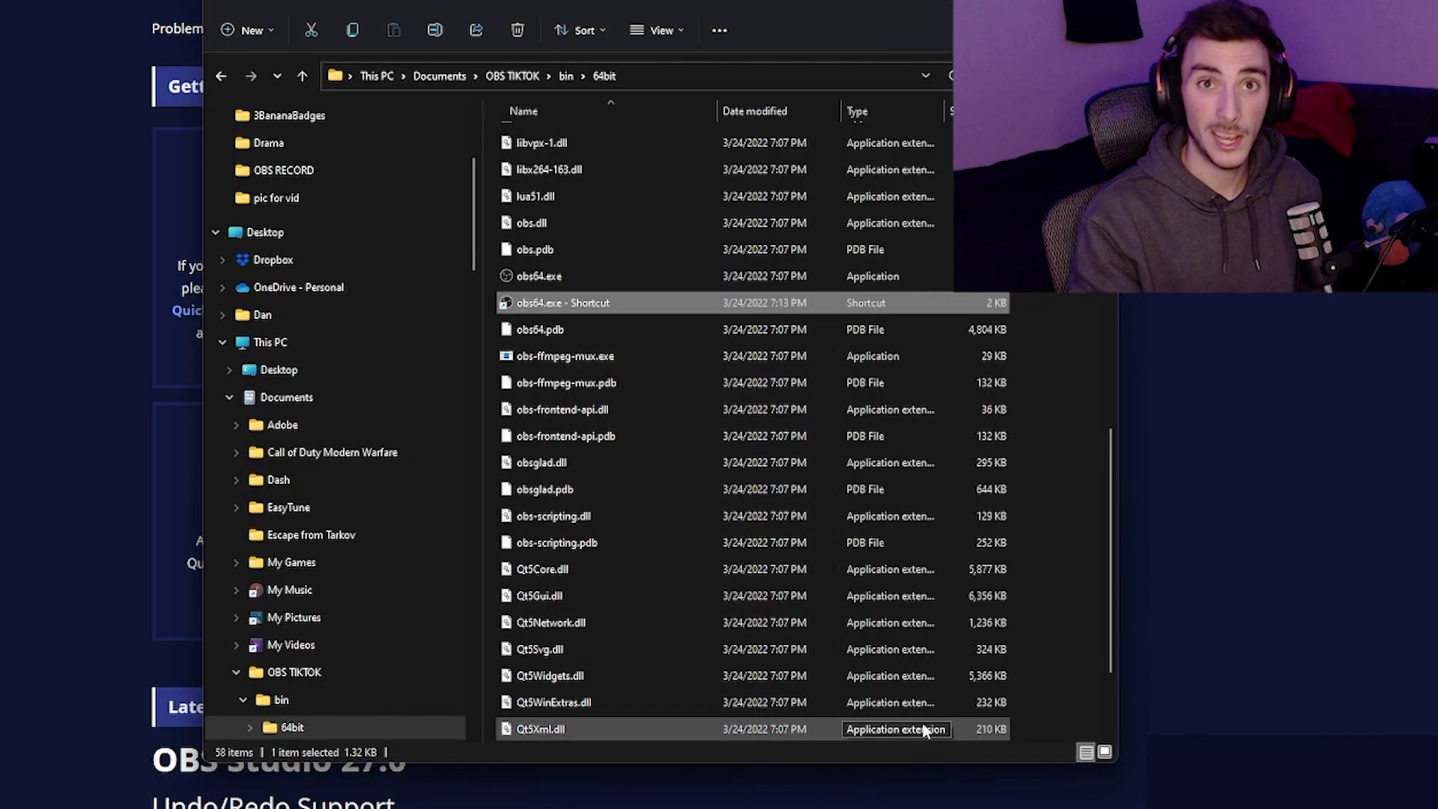
pyautogui.doubleClick(589, 310)
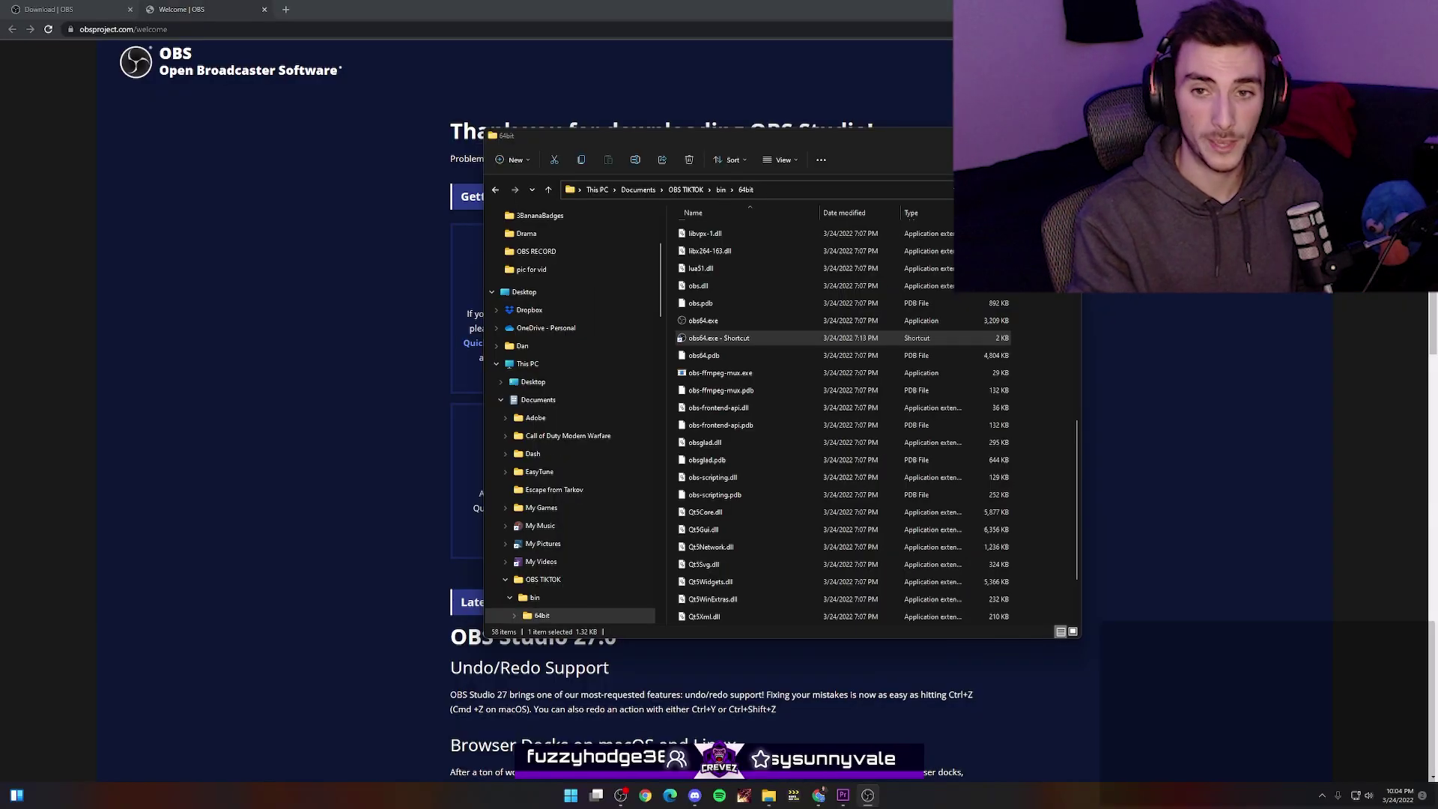
pyautogui.doubleClick(670, 252)
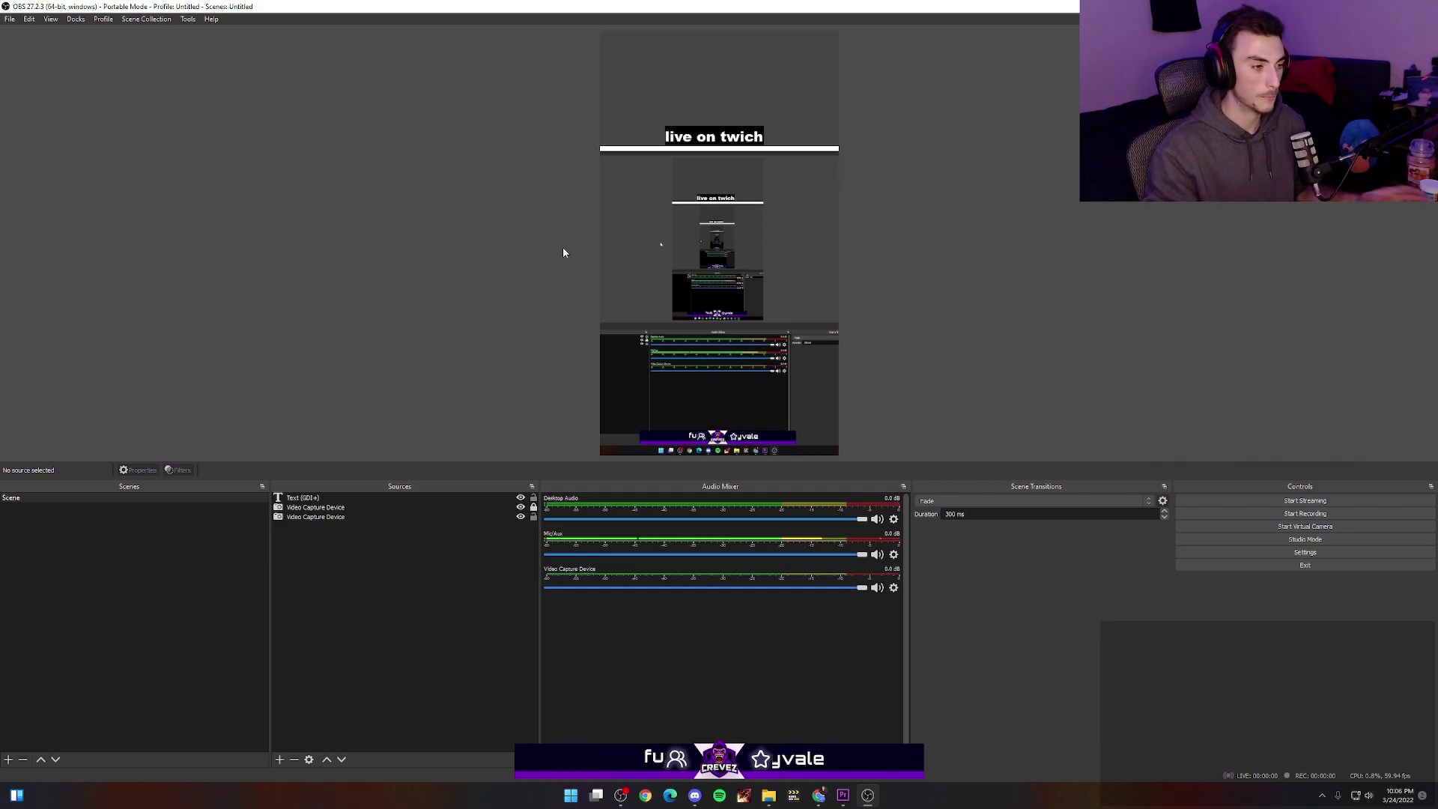
# In Settings > Video, set Common FPS Values to 60 and keep the Area downscale filter
pyautogui.click(9, 19)
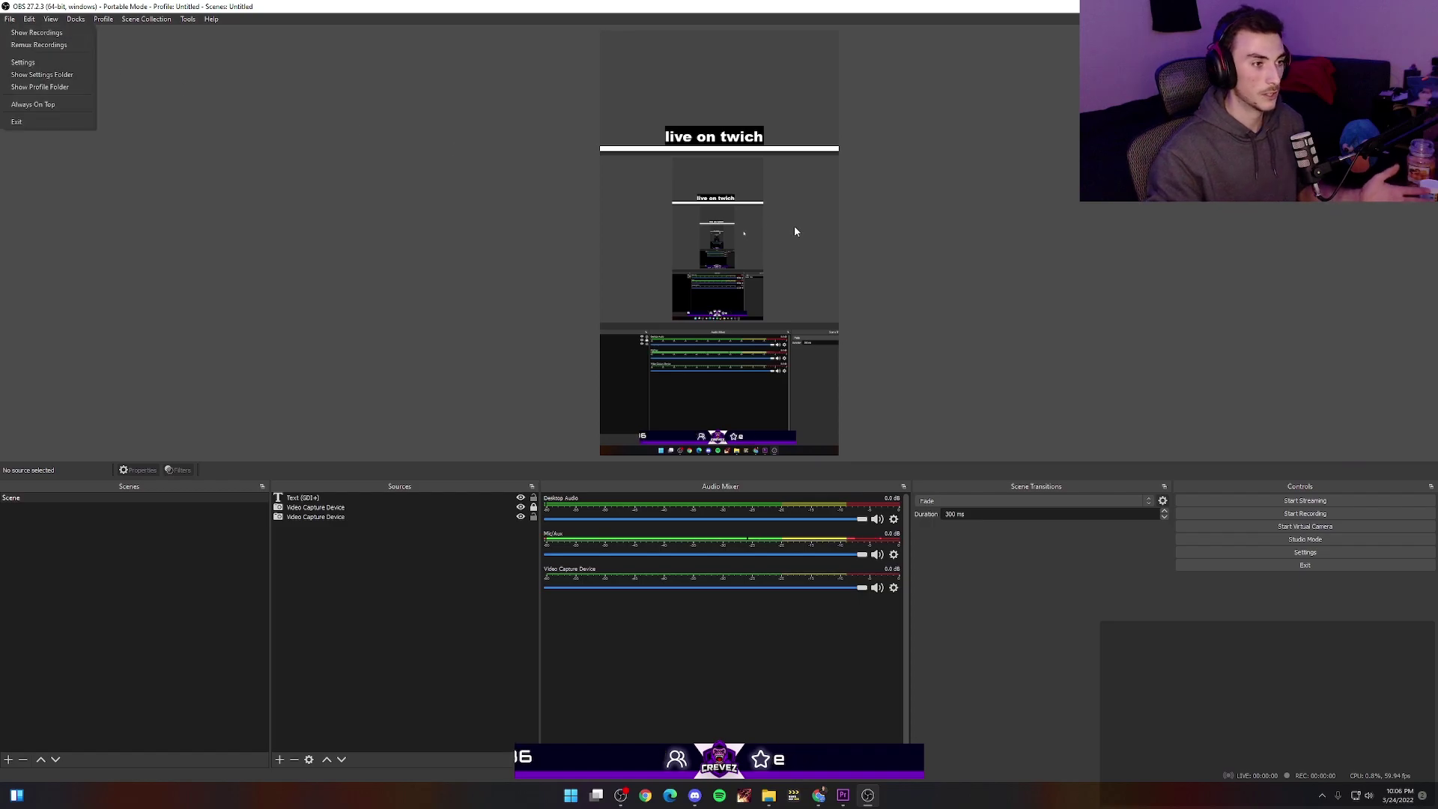
pyautogui.click(22, 62)
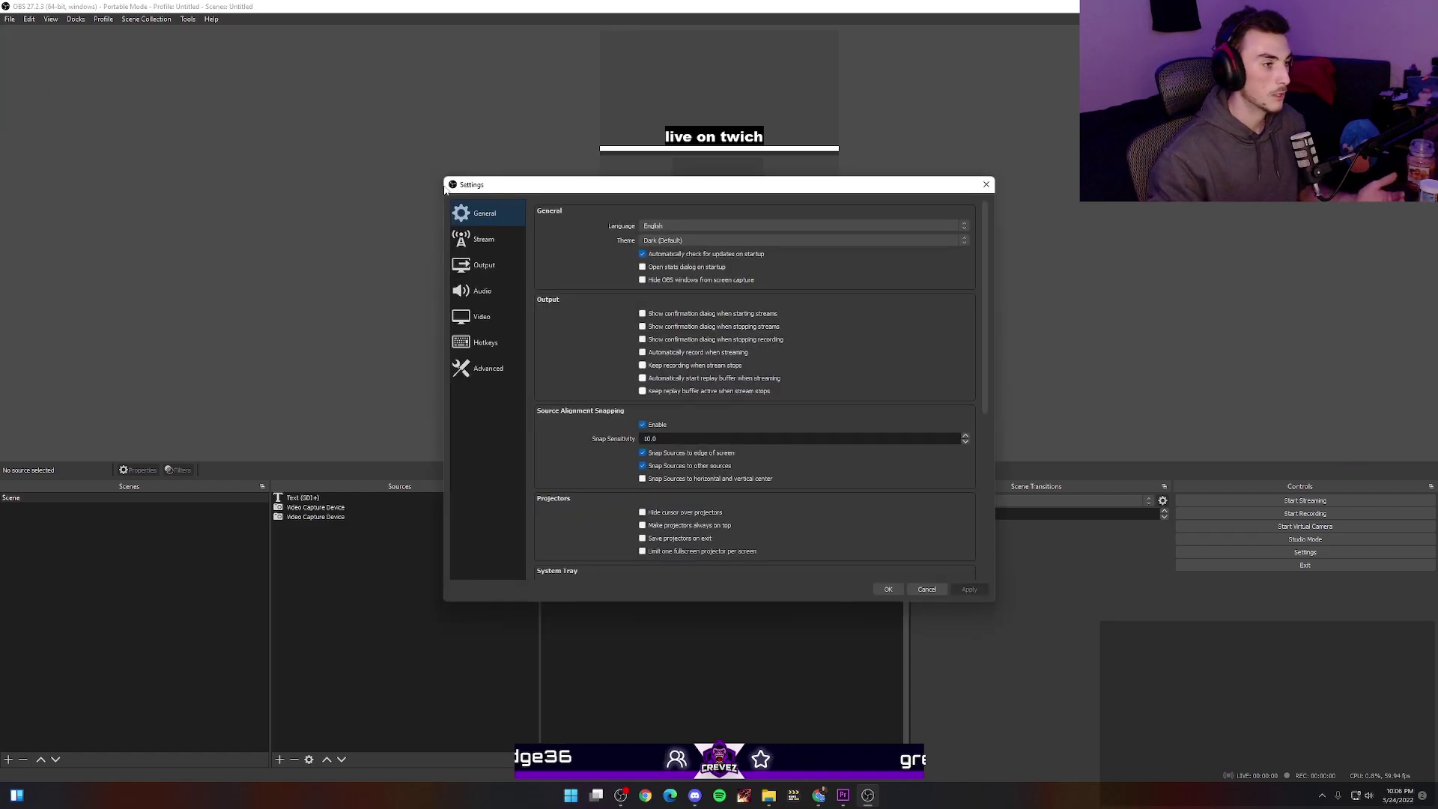
pyautogui.click(483, 314)
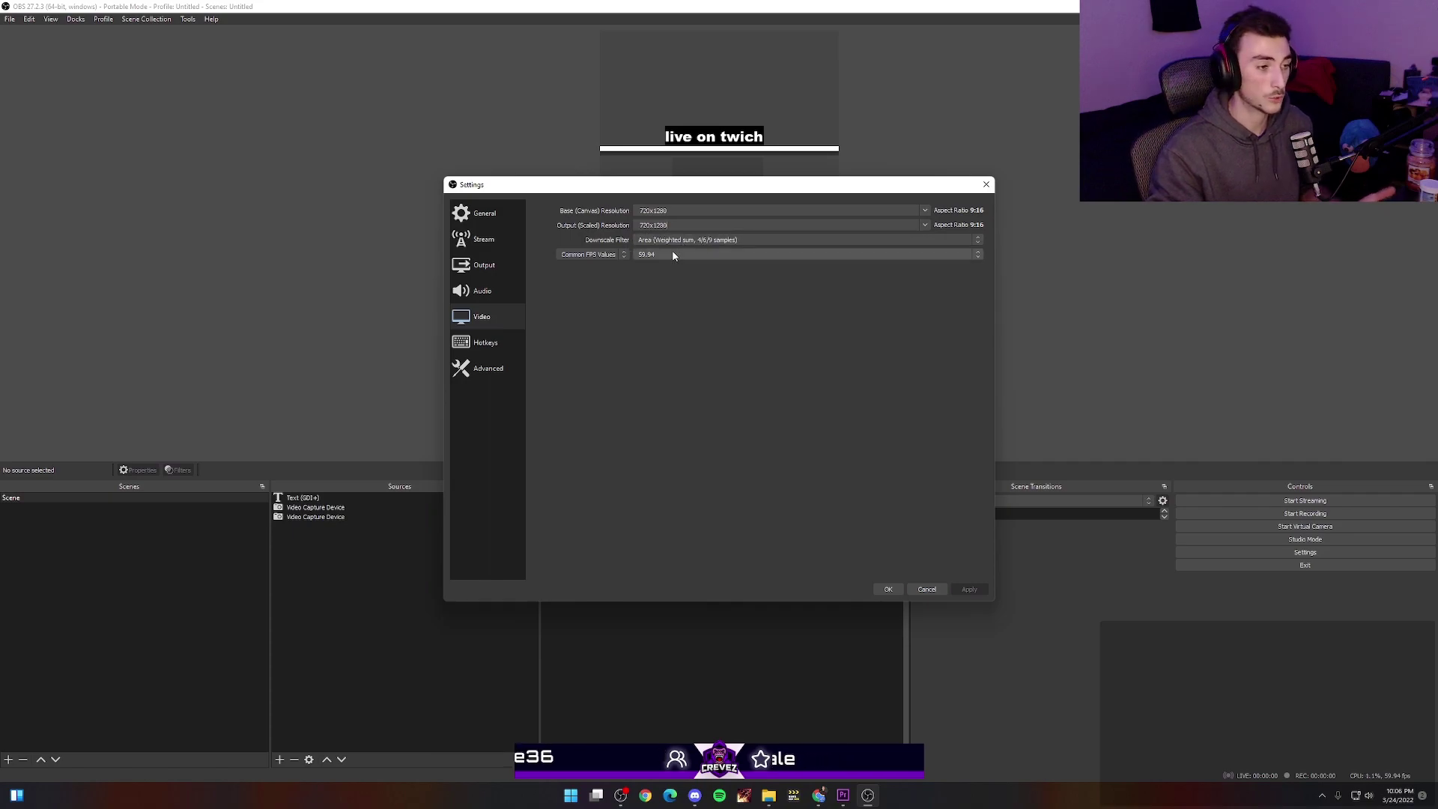
pyautogui.click(698, 240)
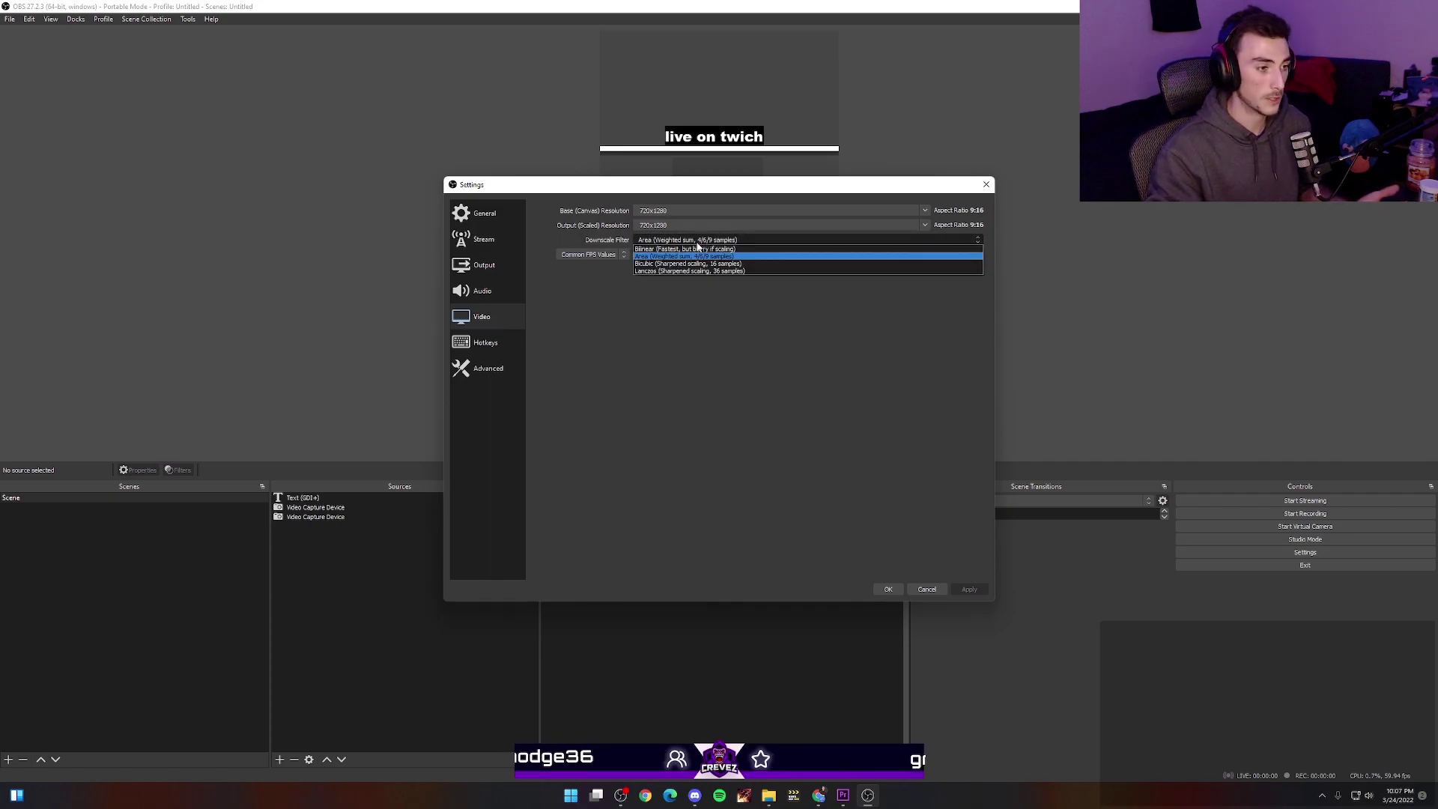
pyautogui.click(708, 241)
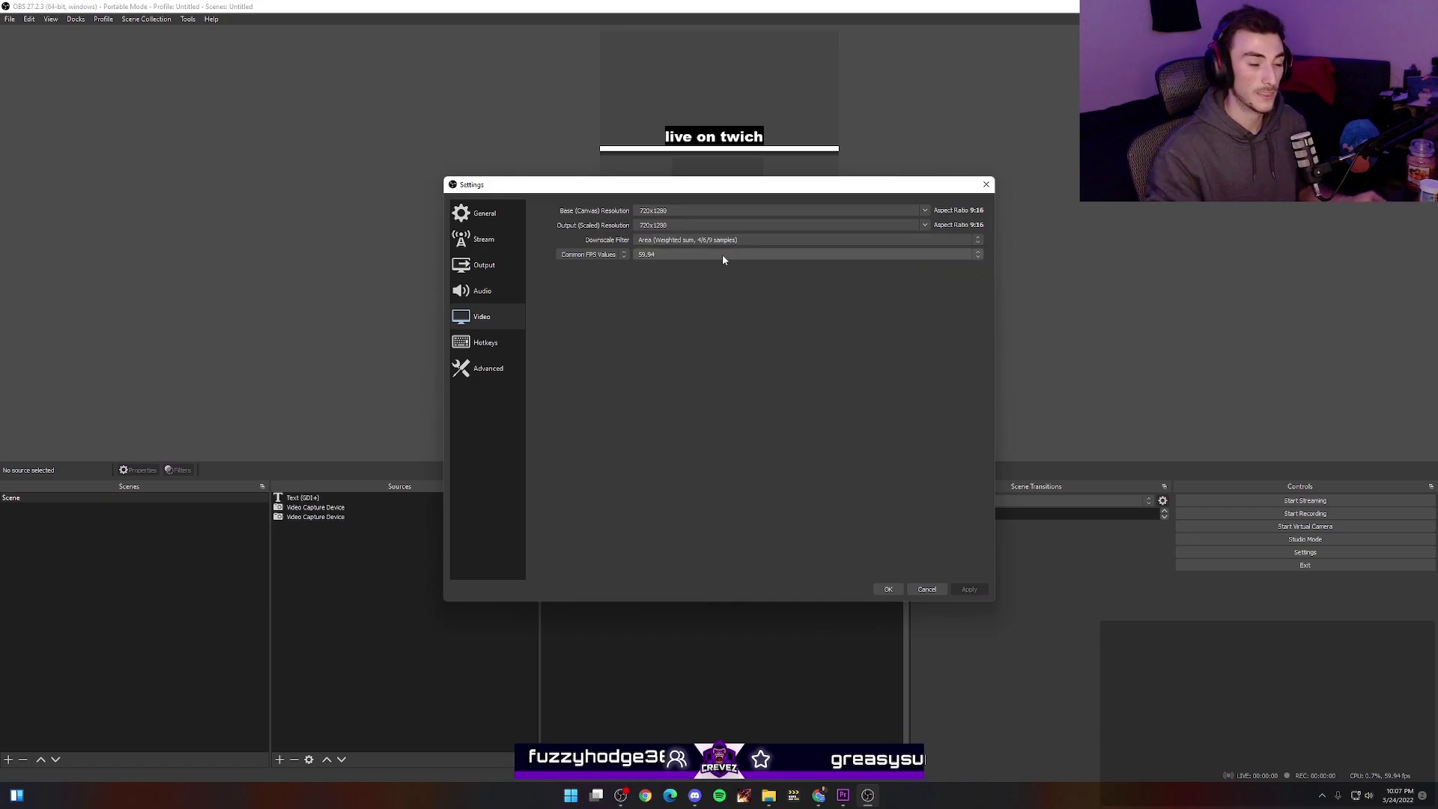
pyautogui.click(722, 253)
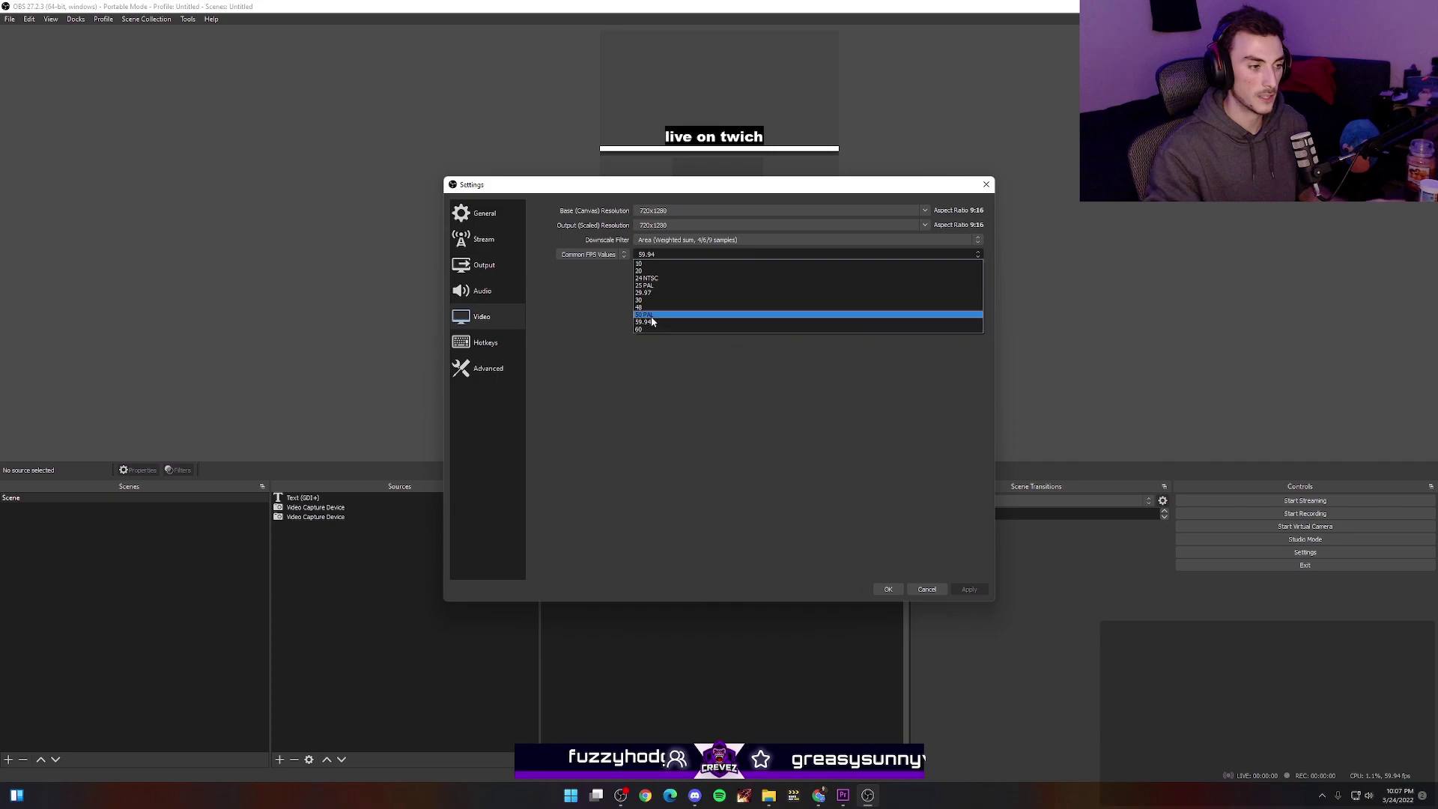
pyautogui.click(647, 323)
pyautogui.click(651, 252)
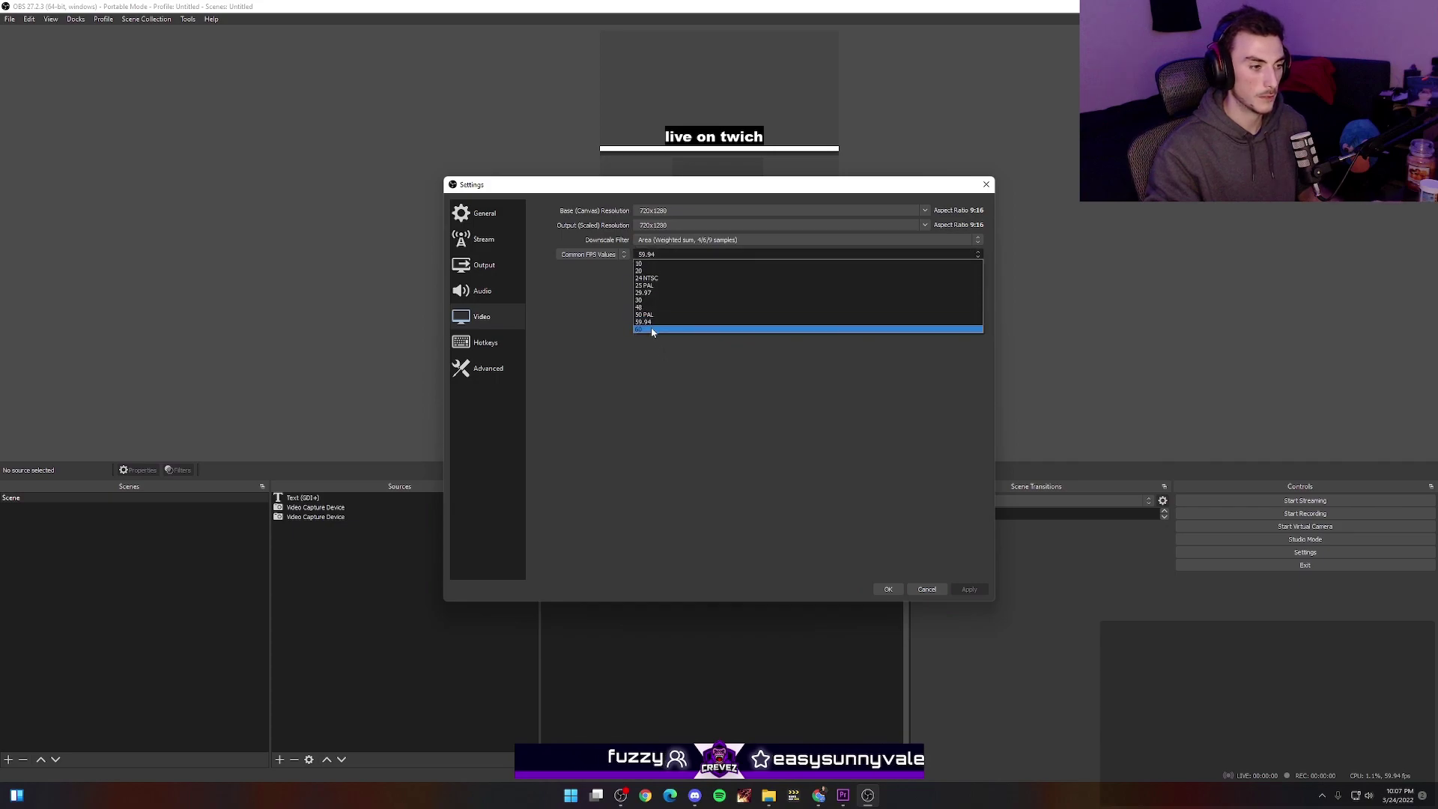
pyautogui.click(652, 330)
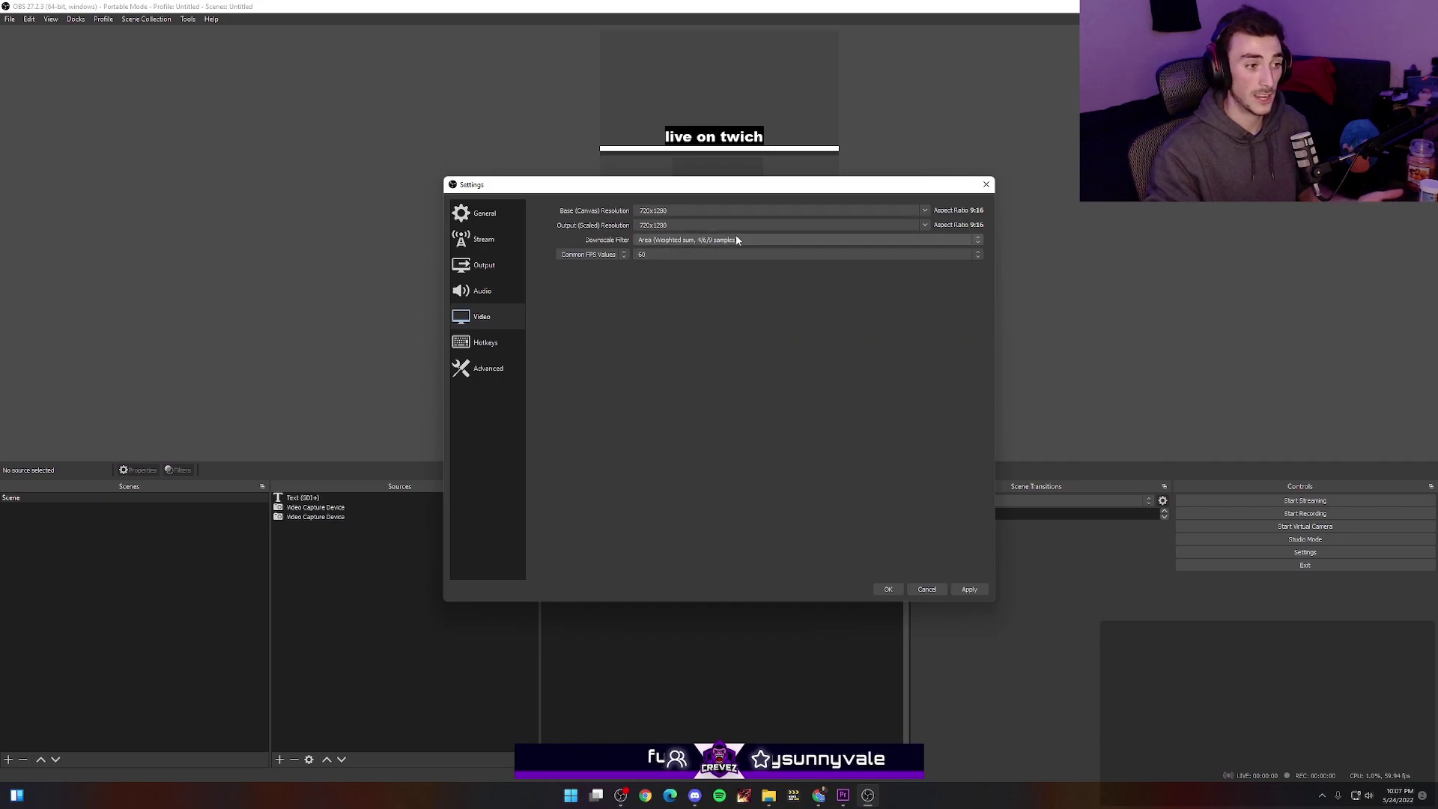
pyautogui.click(691, 240)
pyautogui.click(898, 528)
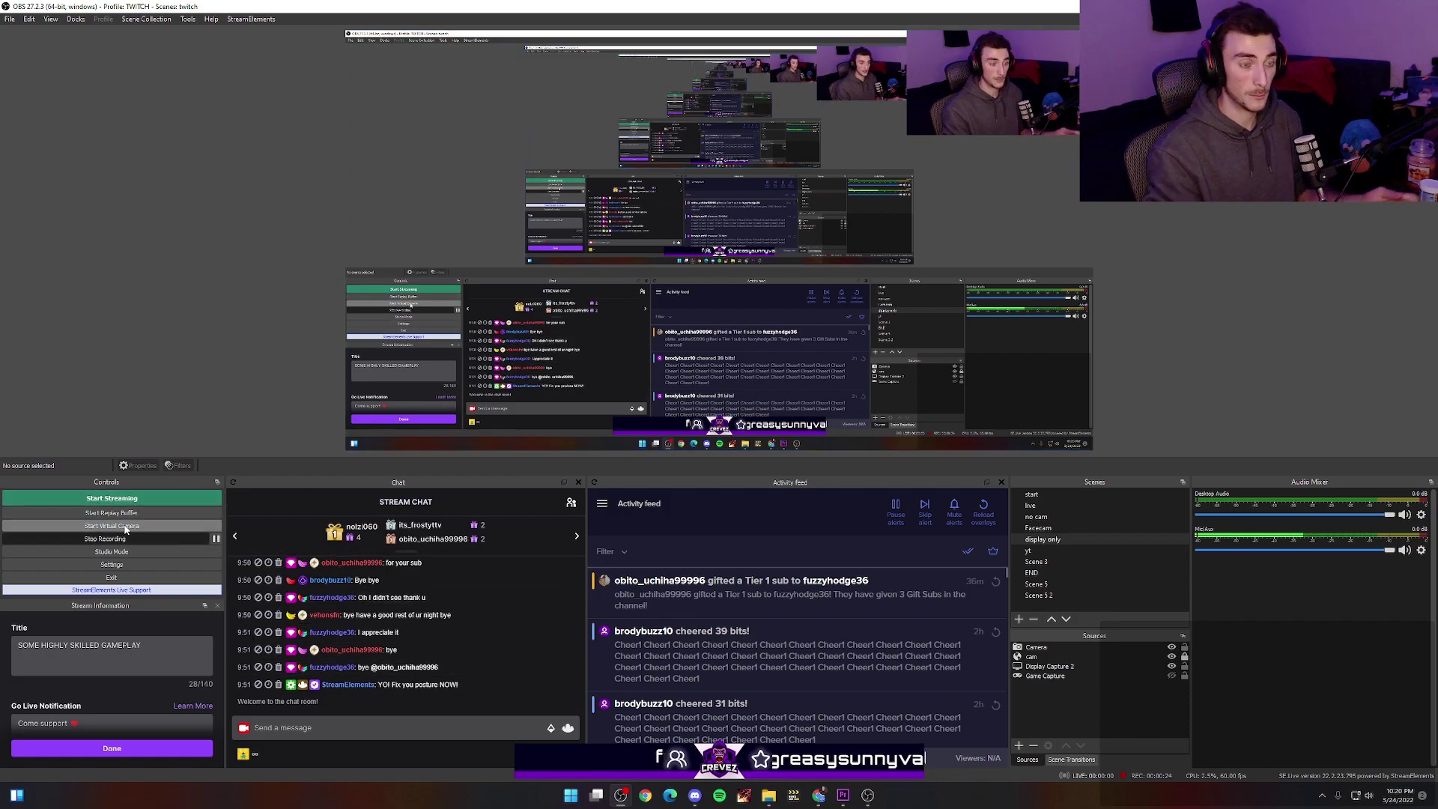
# Start the main OBS virtual camera, then add a Video Capture Device source using OBS Virtual Camera
pyautogui.click(125, 529)
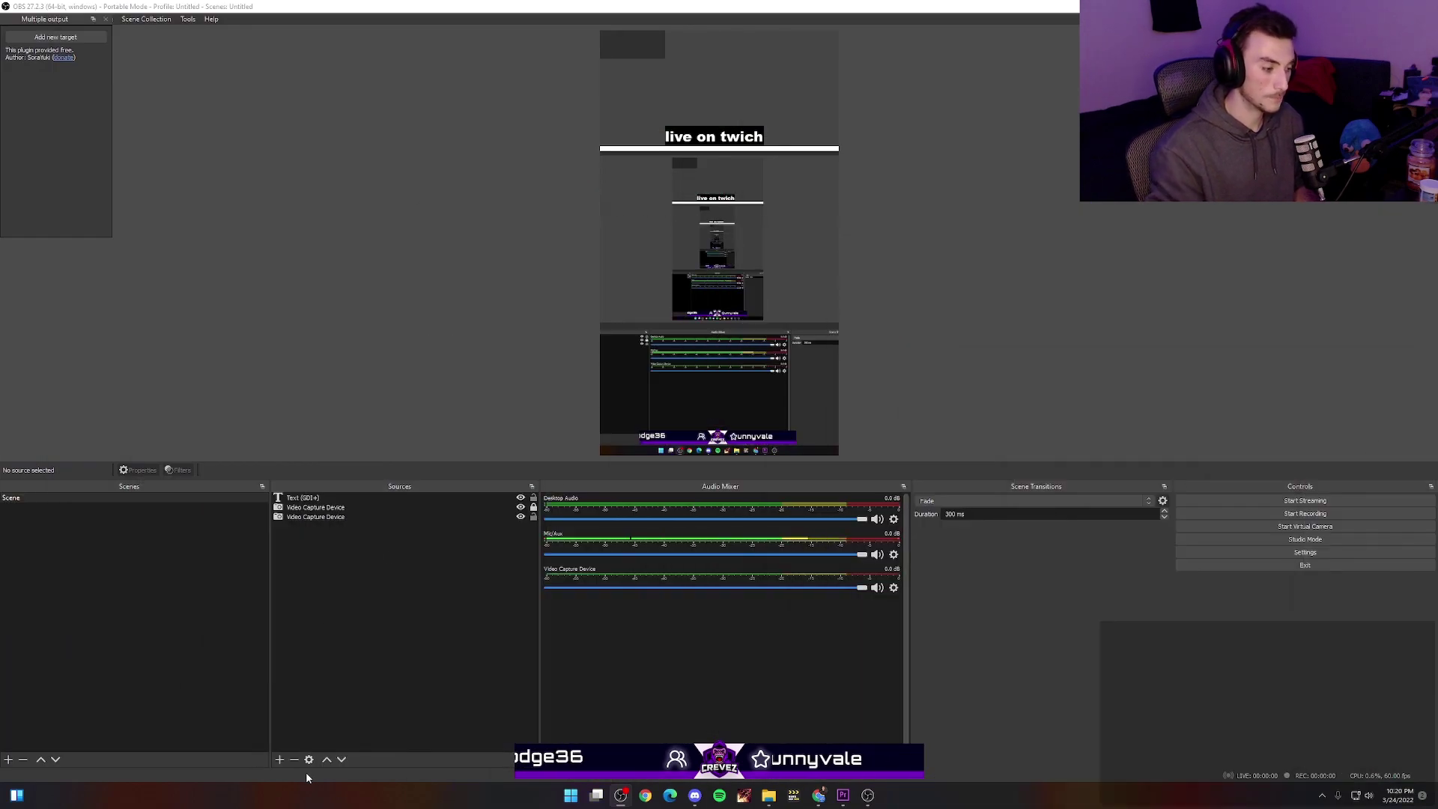
pyautogui.click(281, 759)
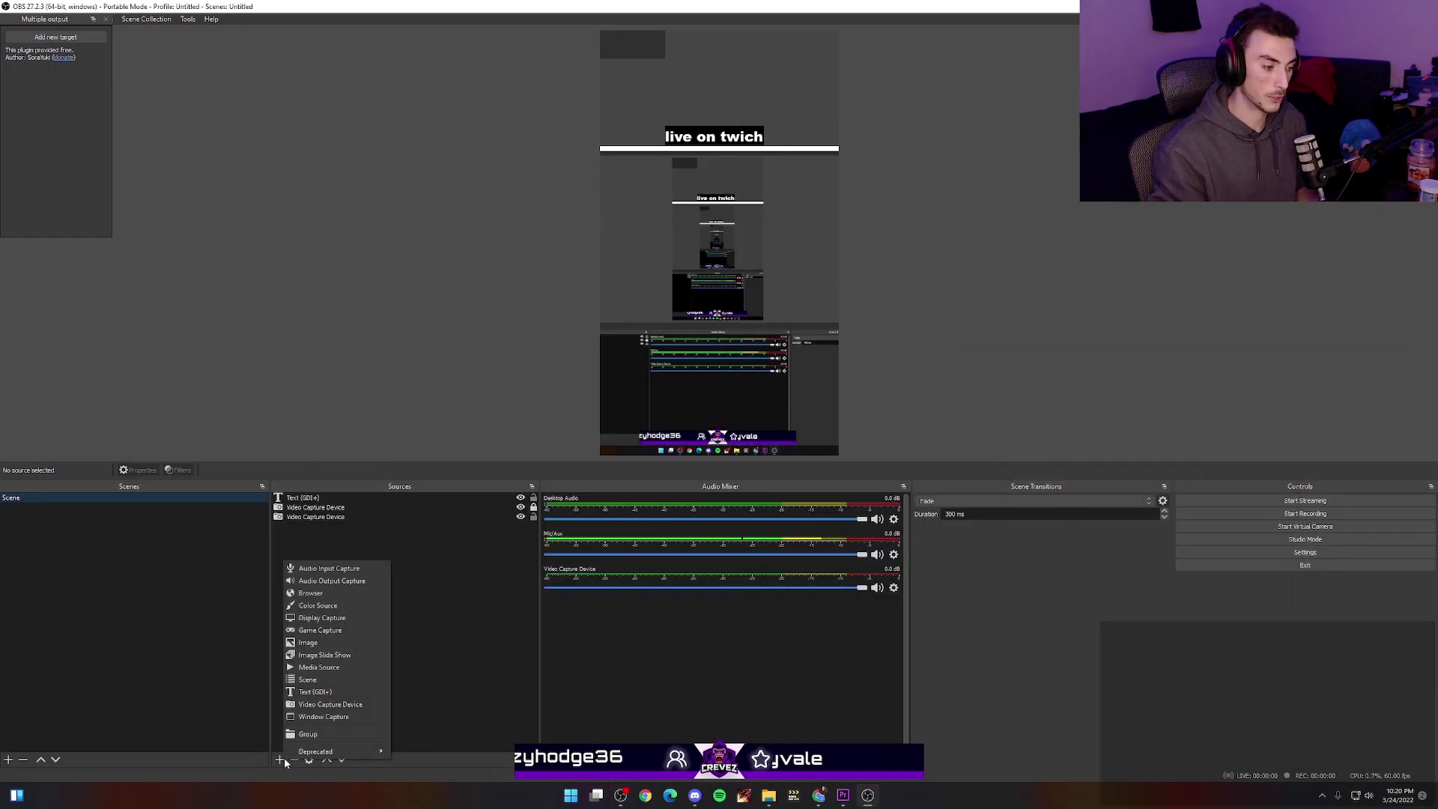
pyautogui.click(337, 705)
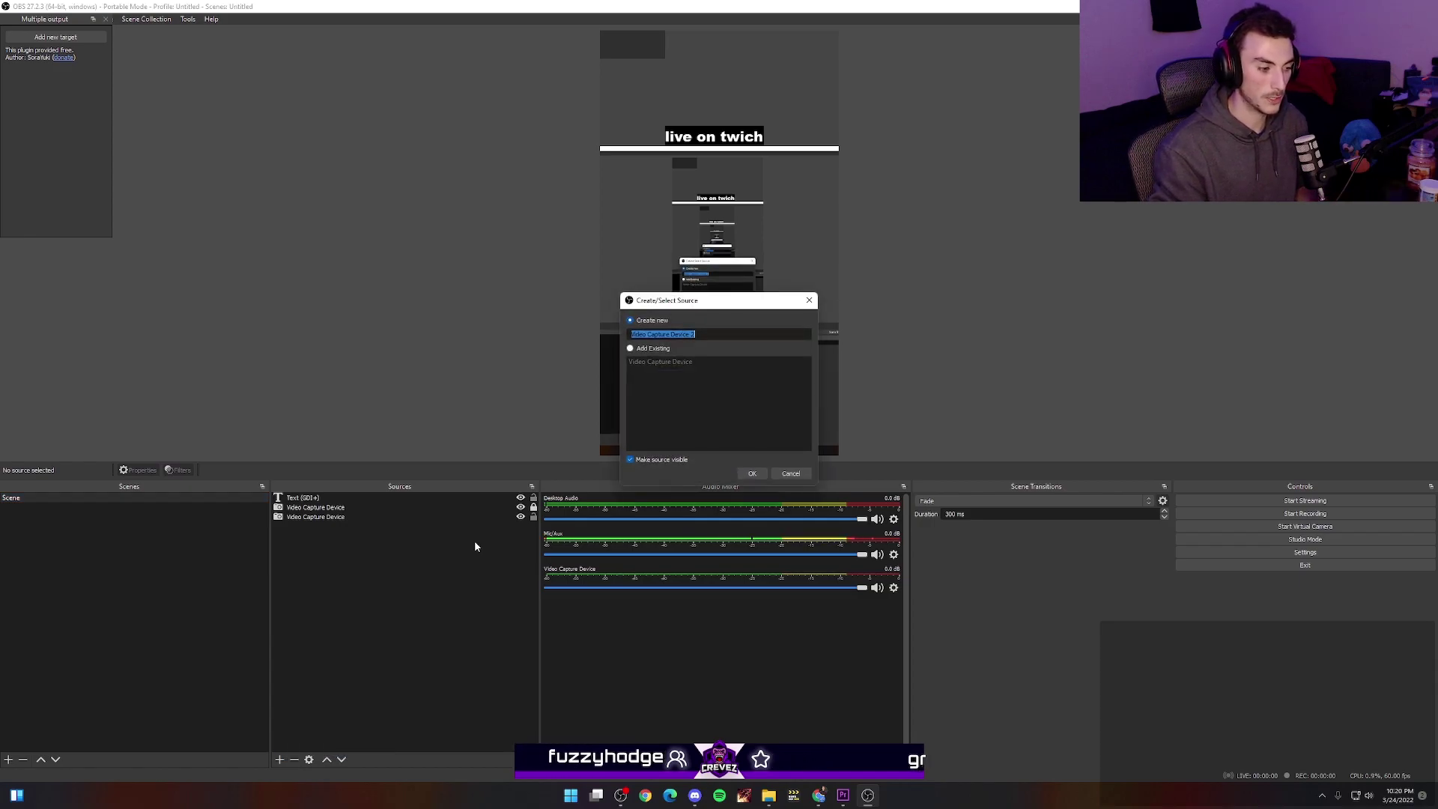
pyautogui.click(753, 473)
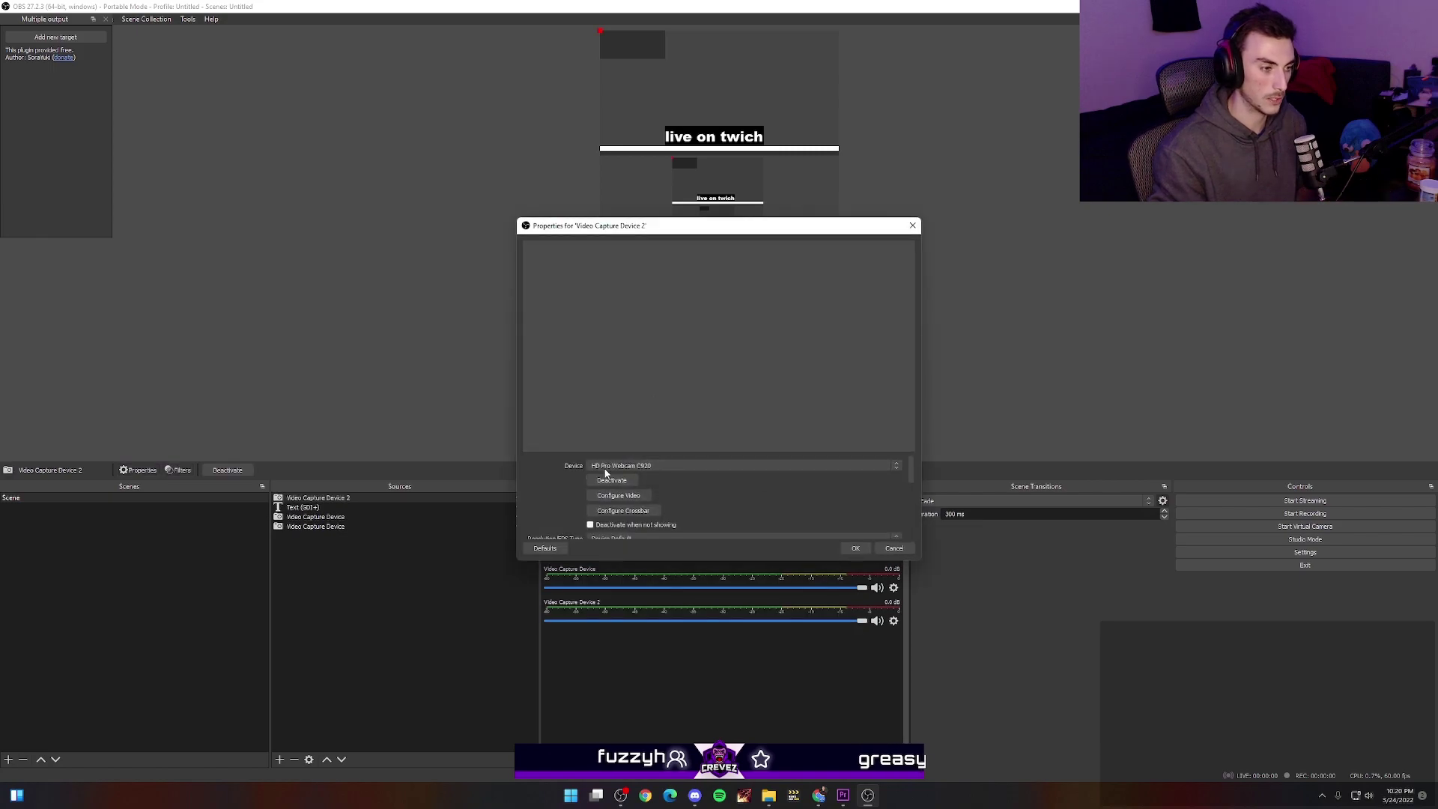
pyautogui.click(654, 466)
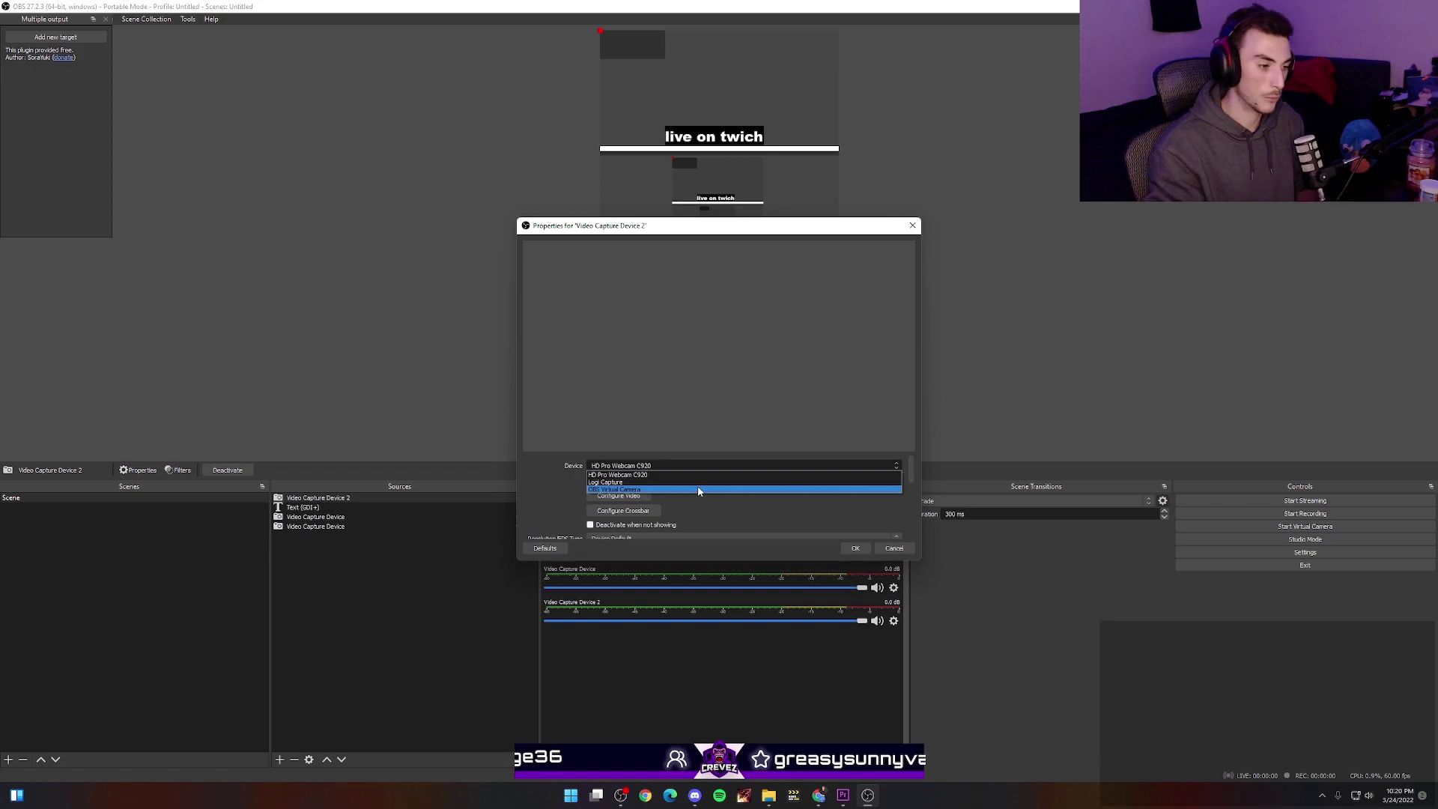
pyautogui.press('Return')
pyautogui.click(855, 549)
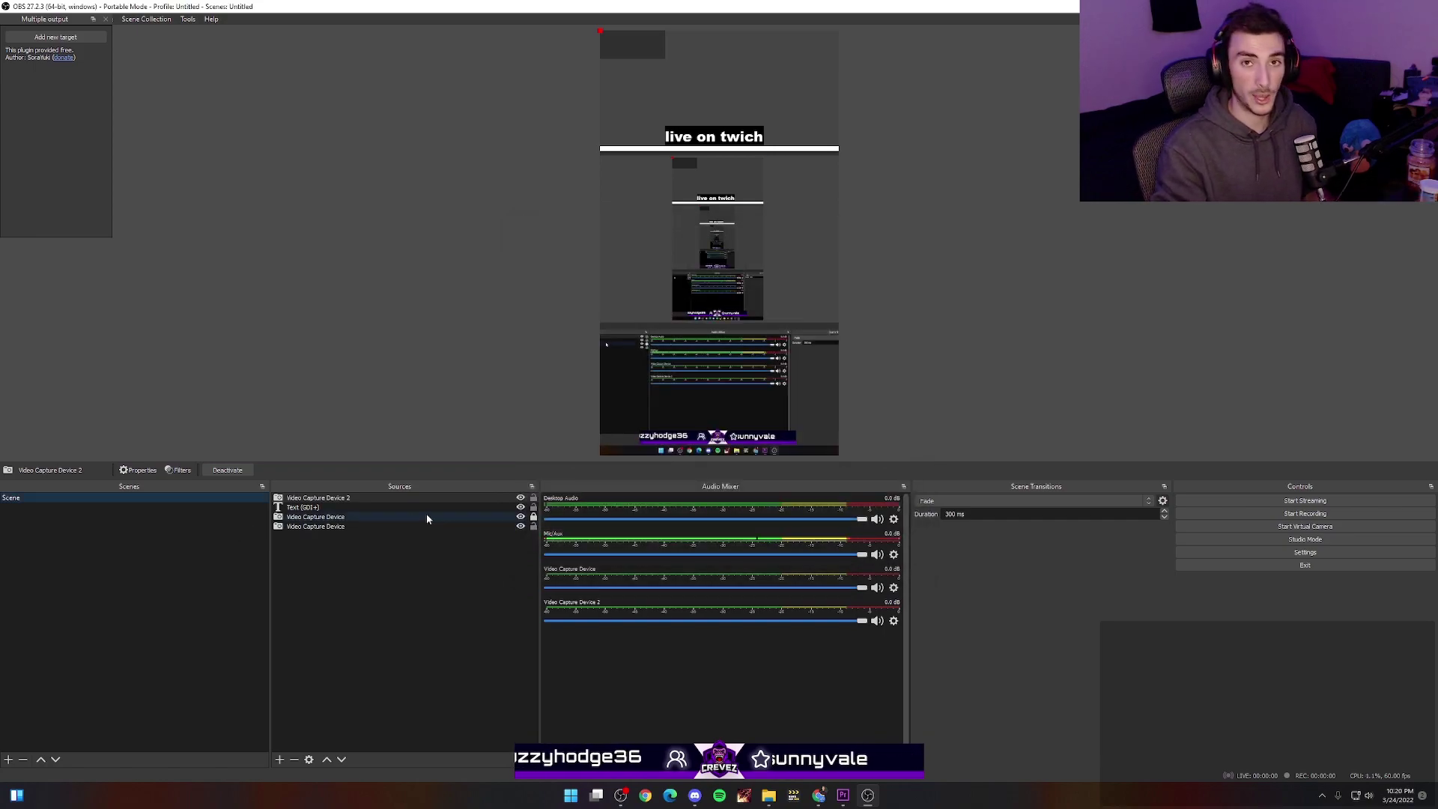
# Delete the Video Capture Device 2 source
pyautogui.click(328, 527)
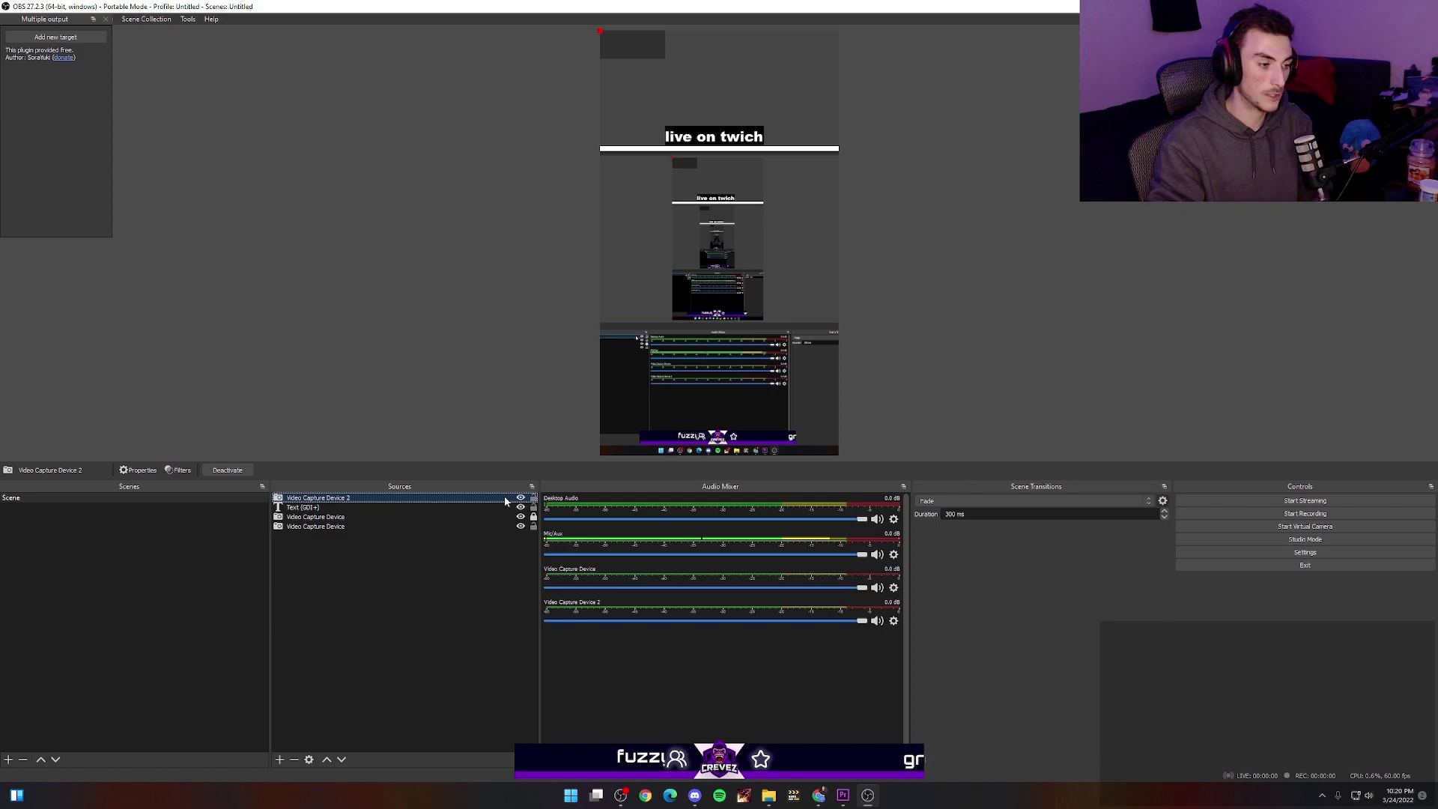
pyautogui.press('Delete')
pyautogui.click(769, 409)
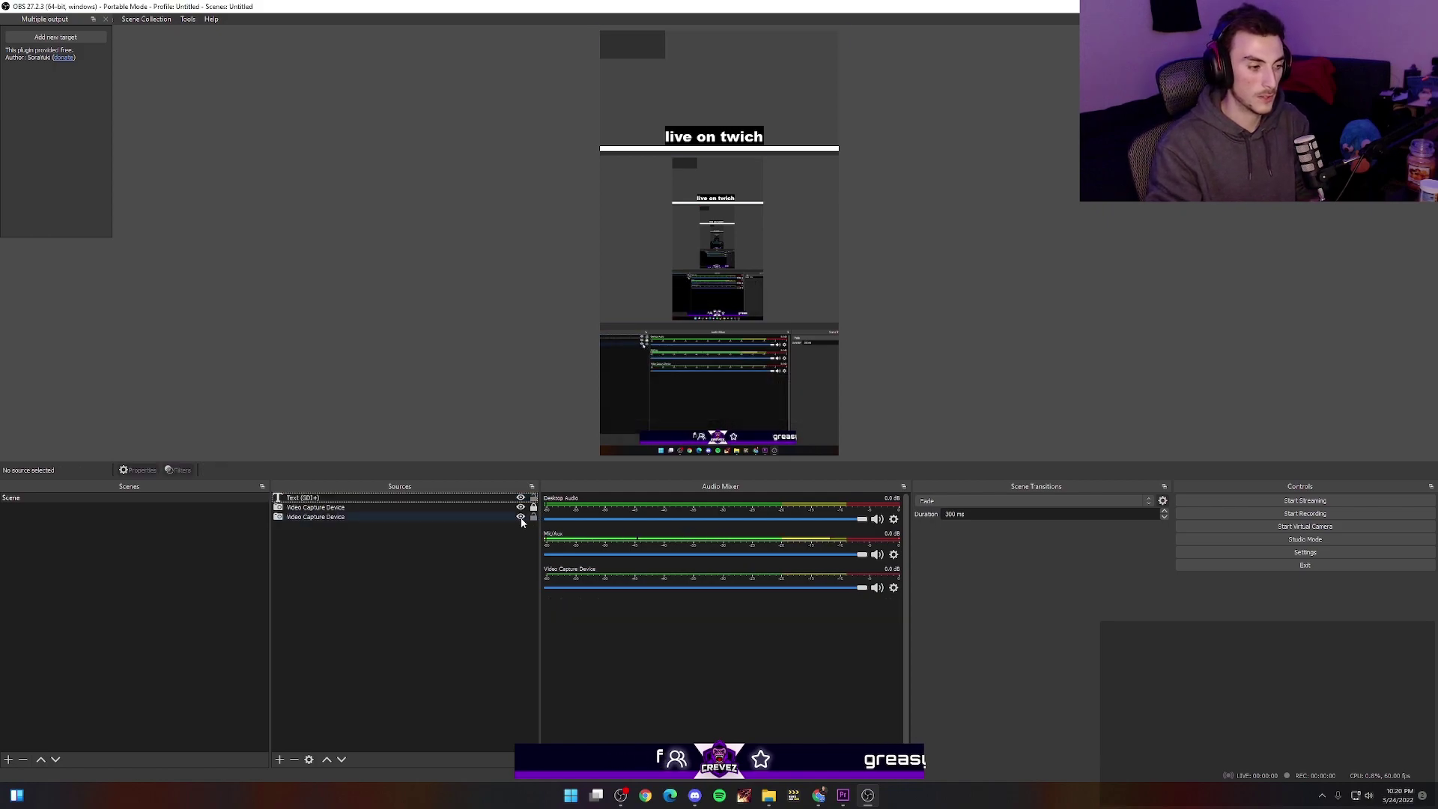
# Hide both remaining Video Capture Device sources so the preview goes black
pyautogui.click(402, 517)
pyautogui.click(520, 517)
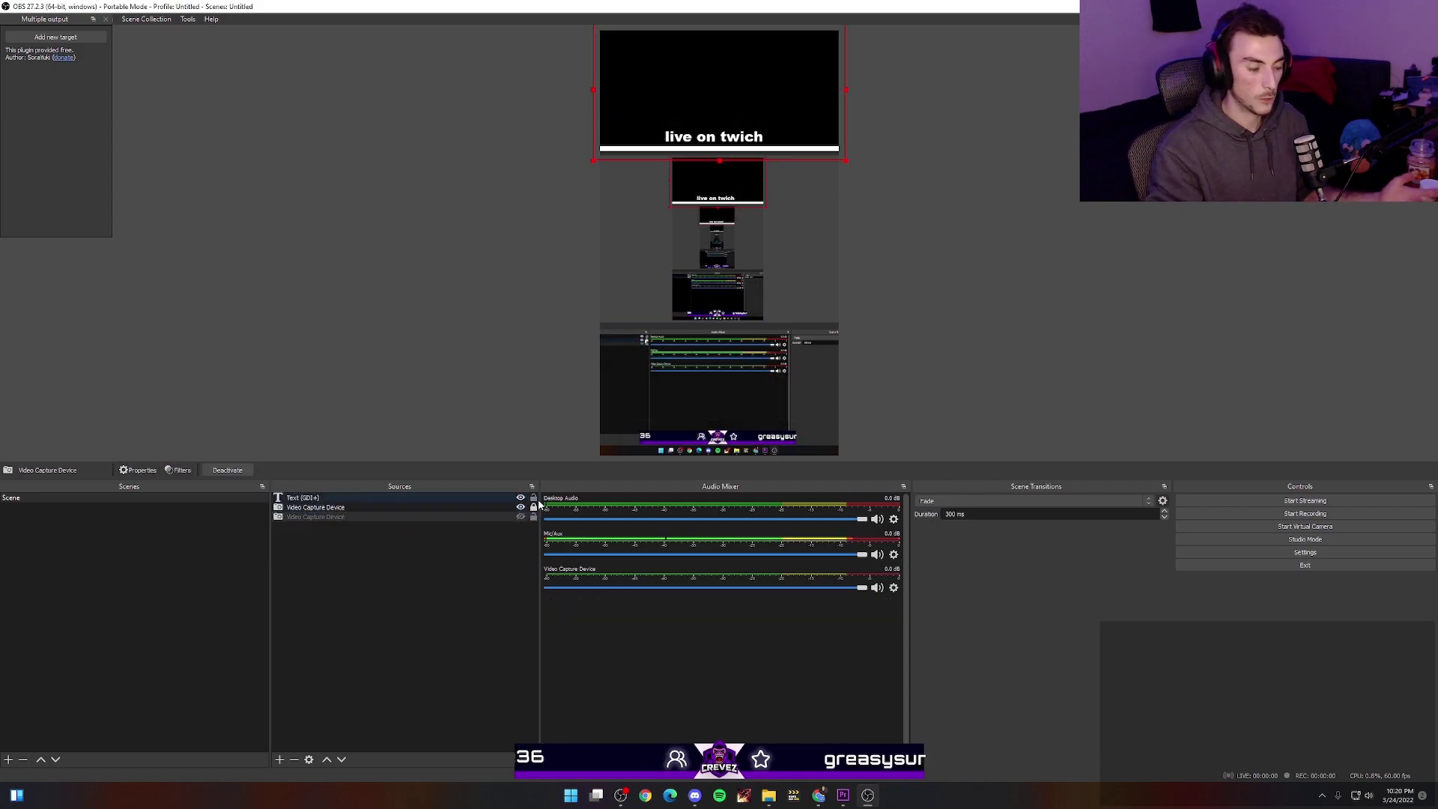
pyautogui.click(462, 508)
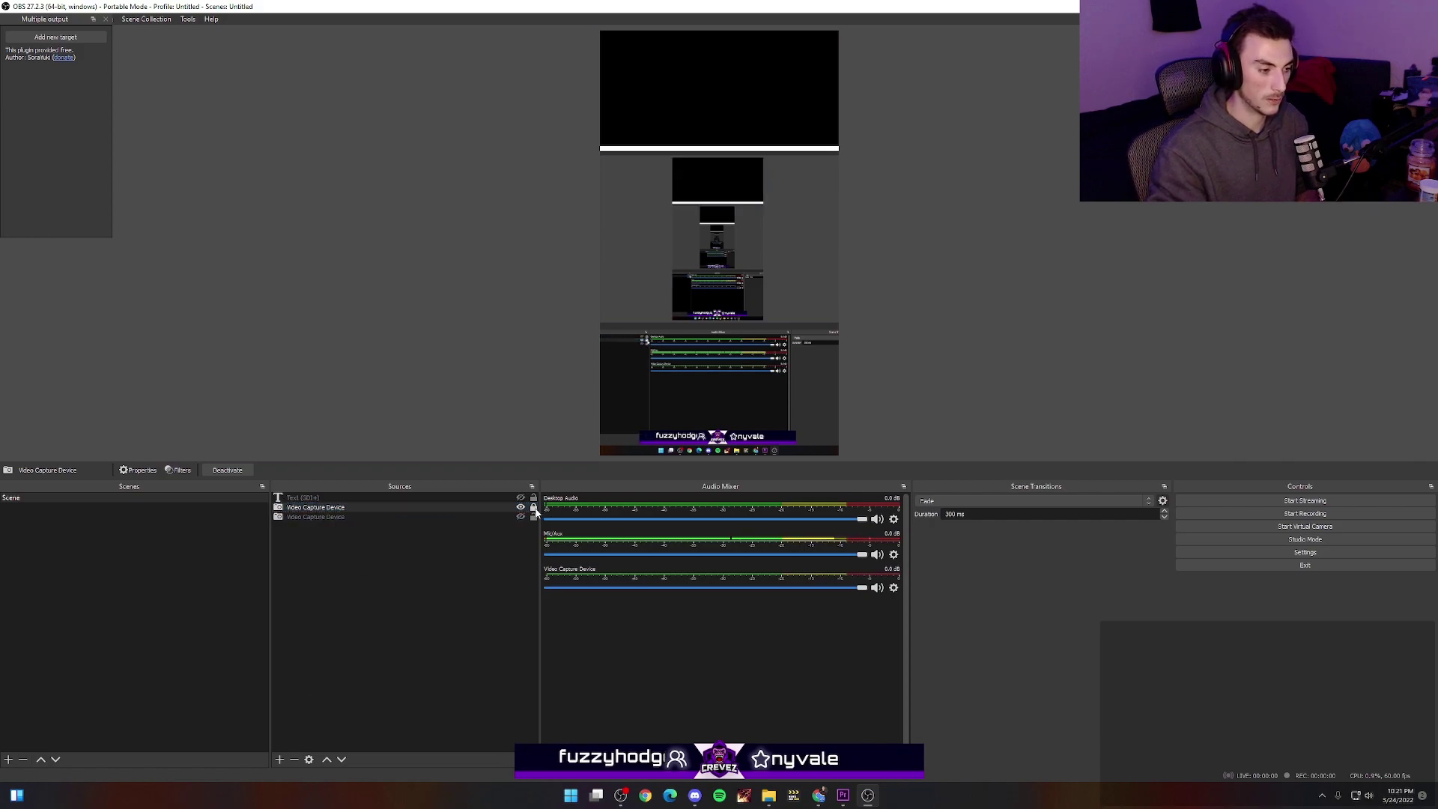
pyautogui.click(533, 508)
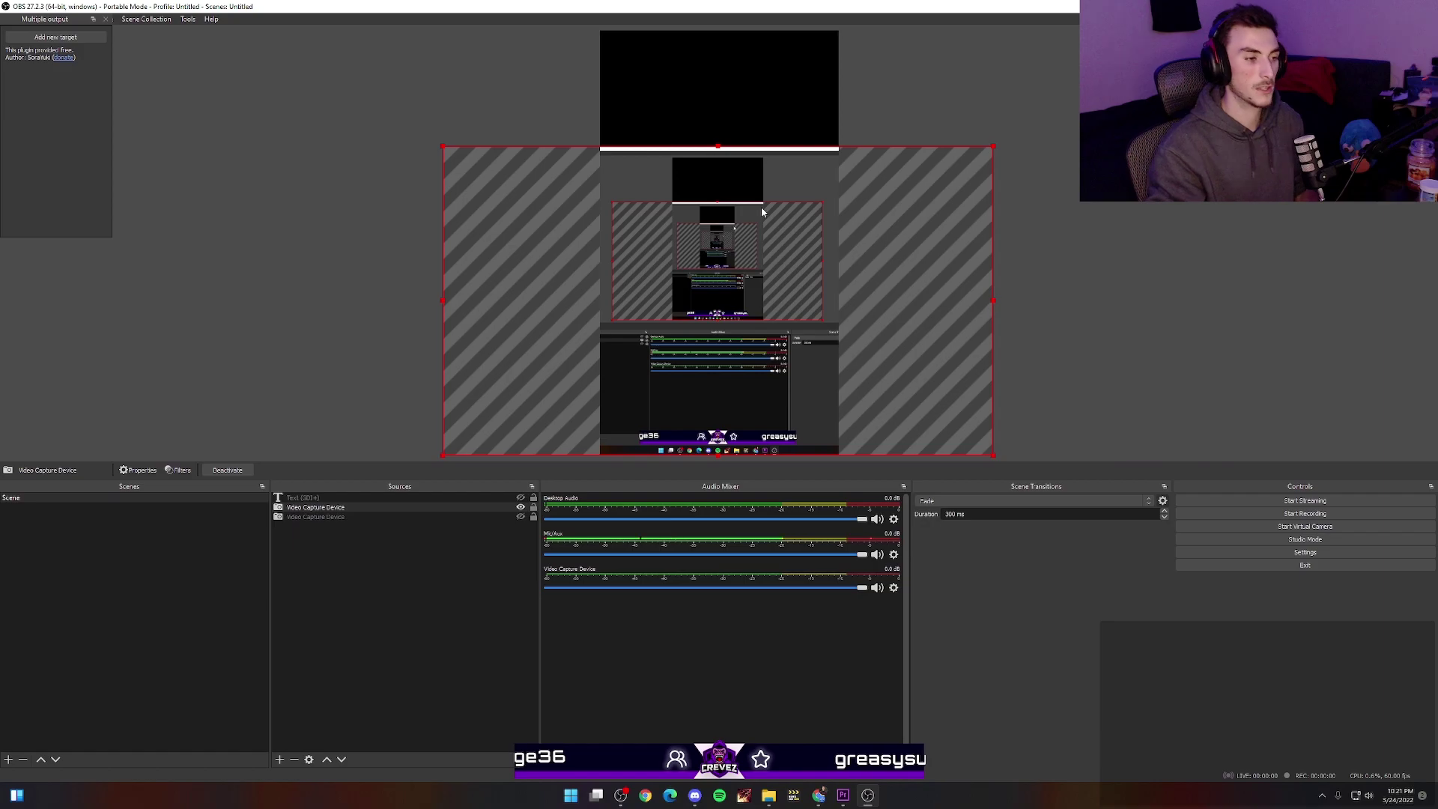
pyautogui.click(521, 516)
pyautogui.click(521, 507)
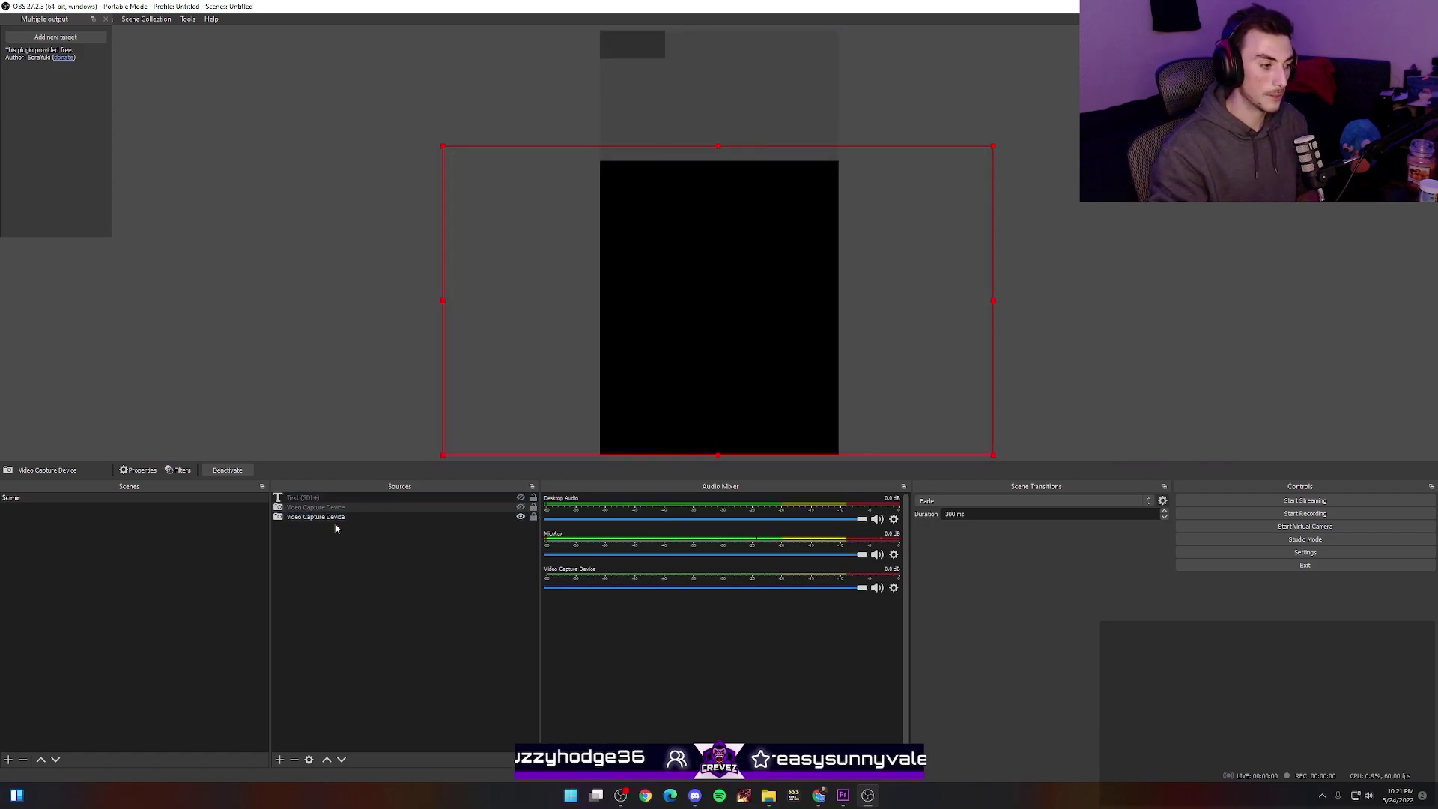
pyautogui.click(521, 517)
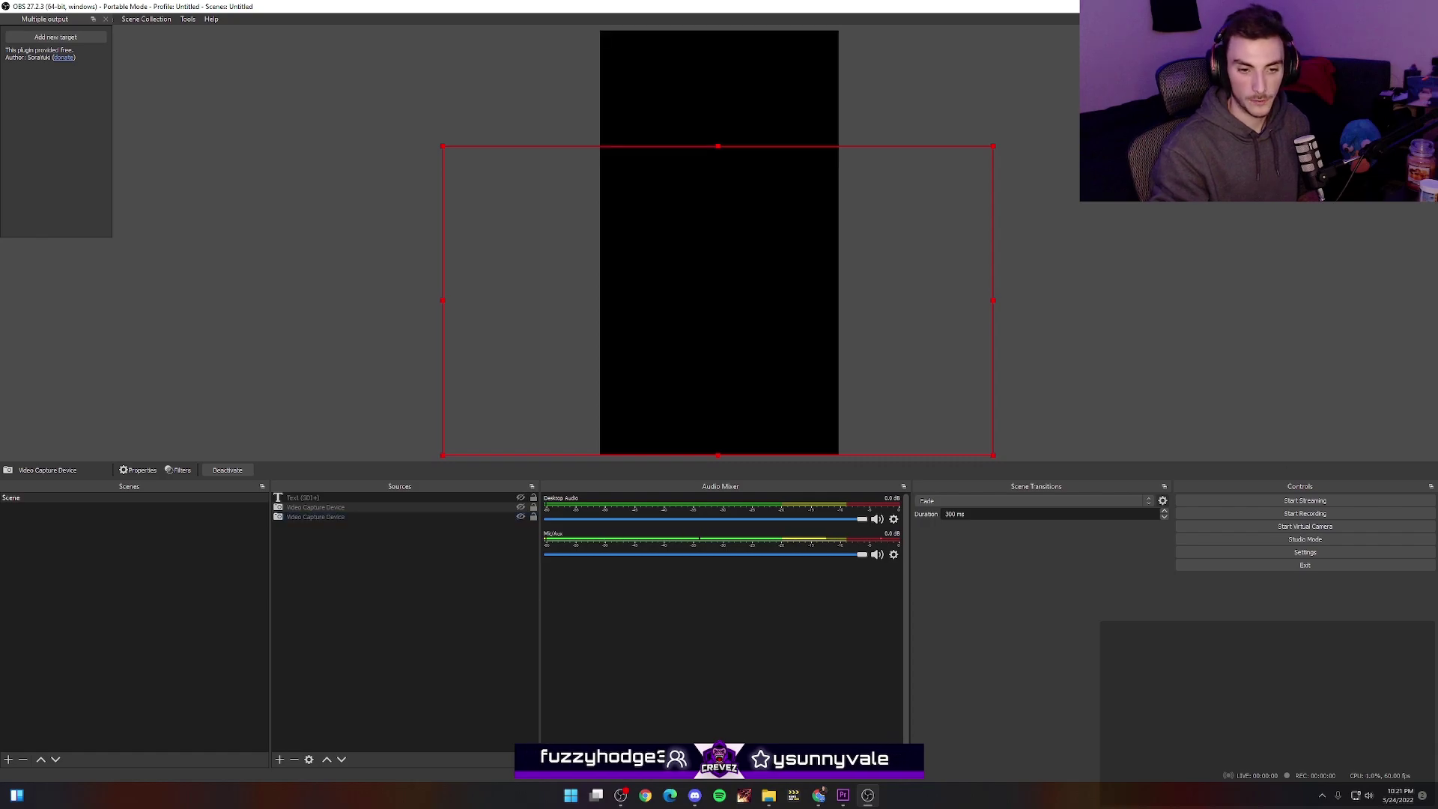
# Toggle the Video Capture Device visibility icons to bring the webcam capture back
pyautogui.click(521, 507)
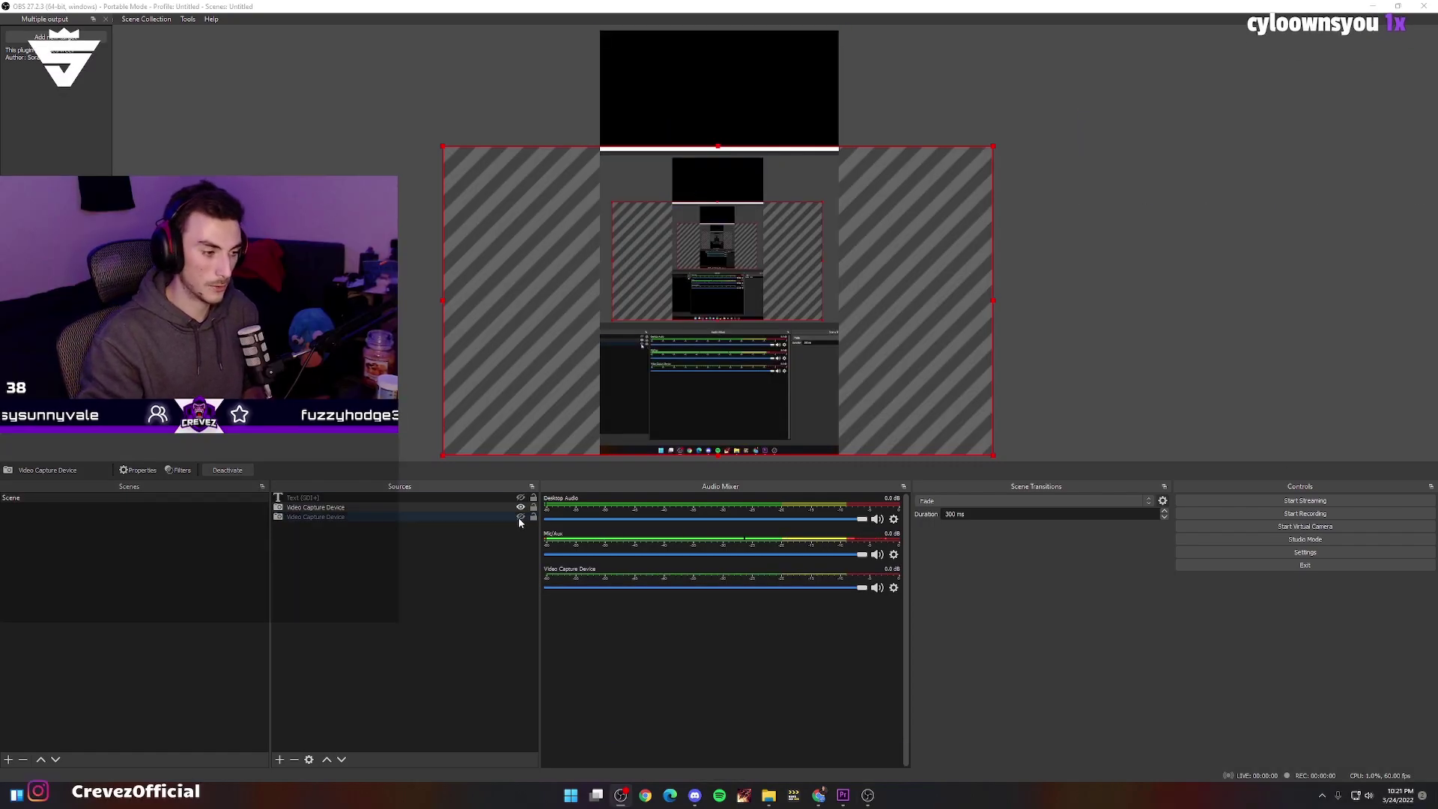
pyautogui.click(520, 517)
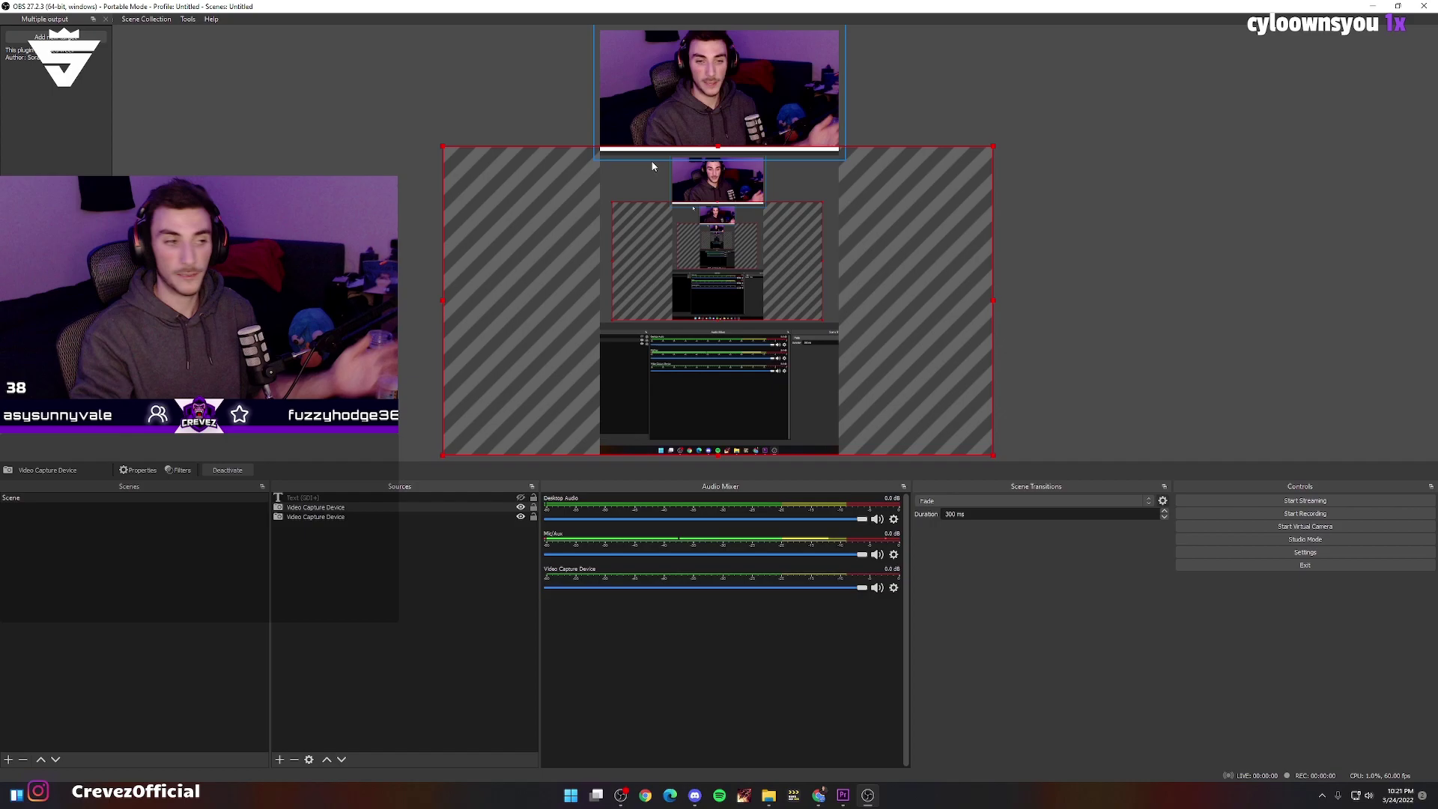
pyautogui.click(521, 506)
pyautogui.click(477, 522)
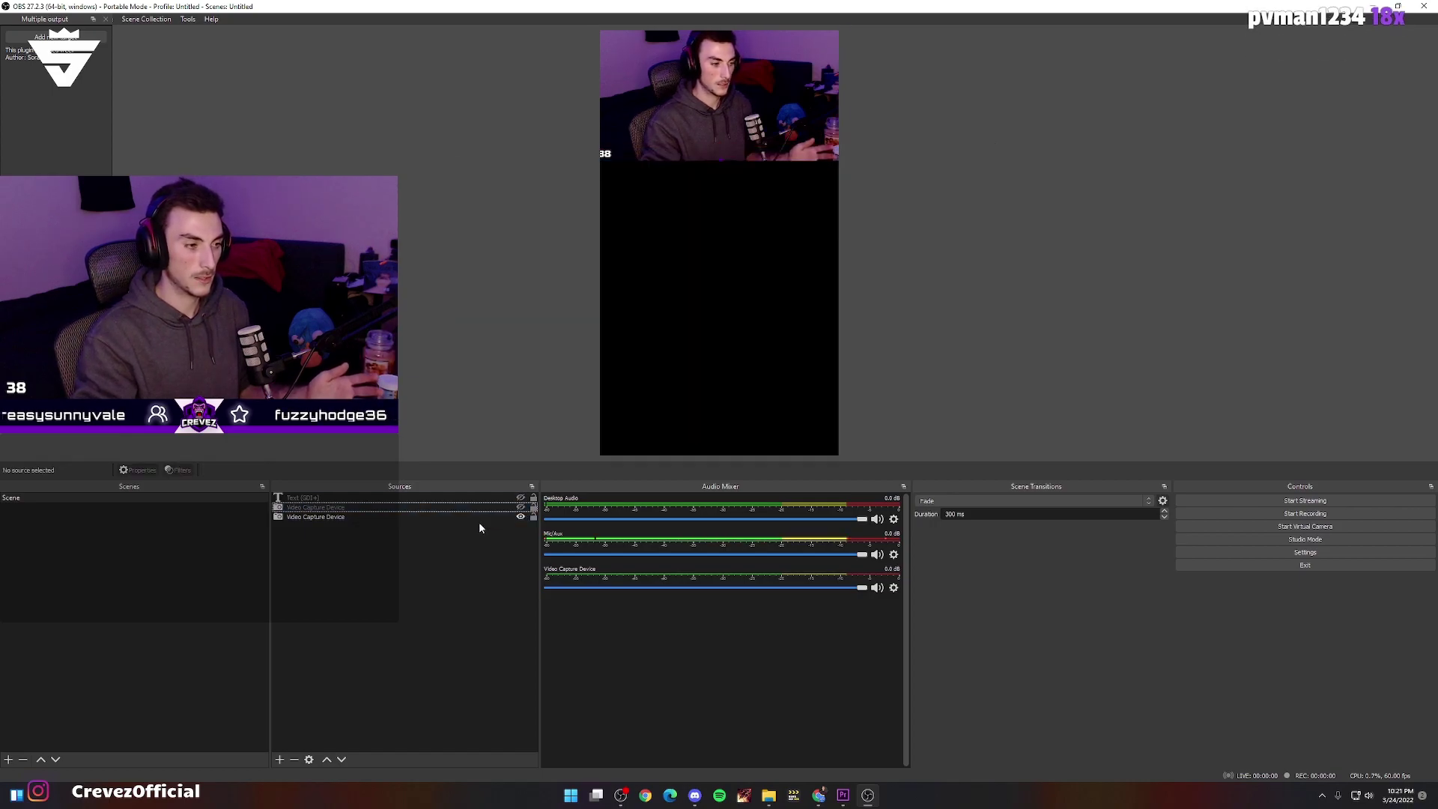
# Select the webcam, recursive capture and 'live on twich' text sources in turn to check them
pyautogui.click(470, 517)
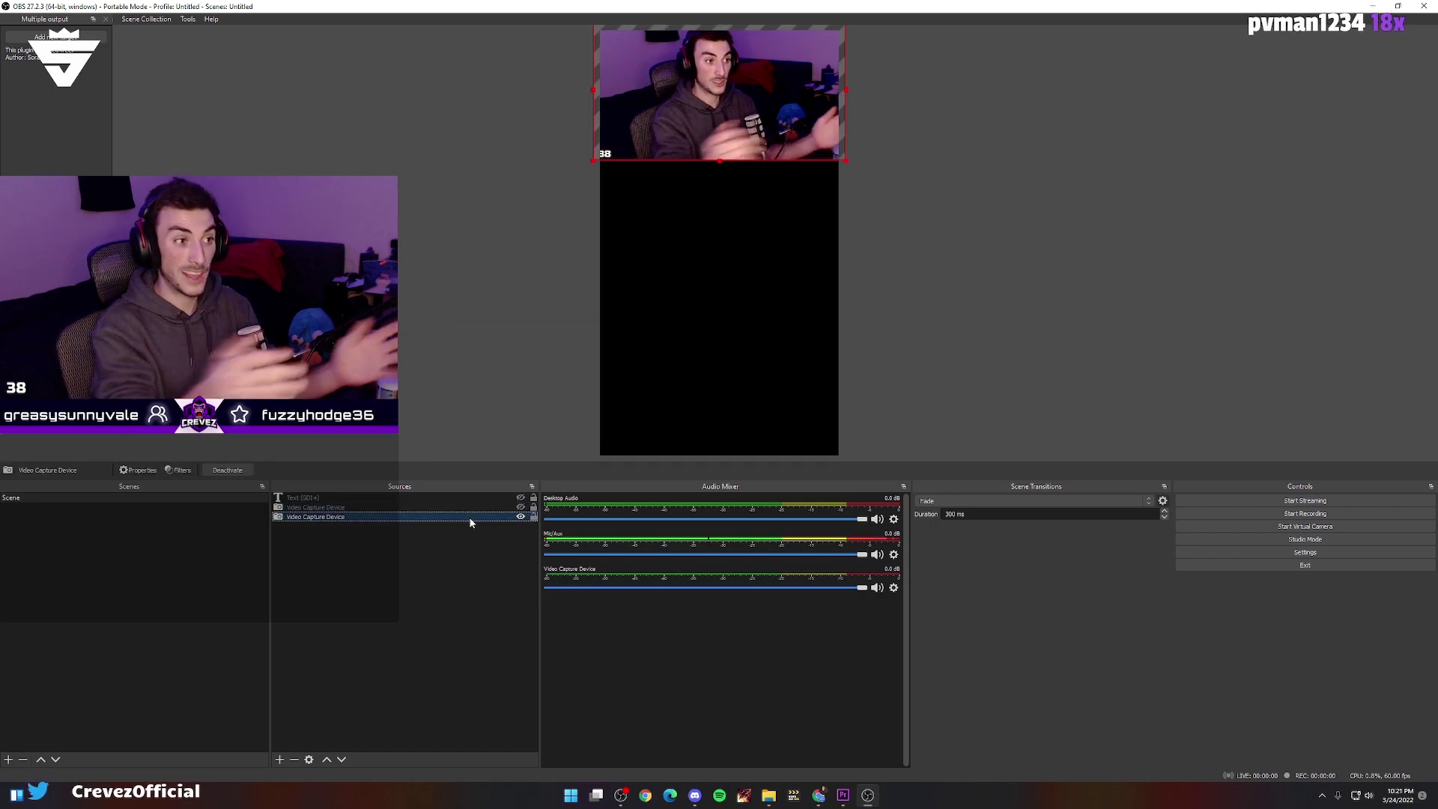
pyautogui.click(821, 326)
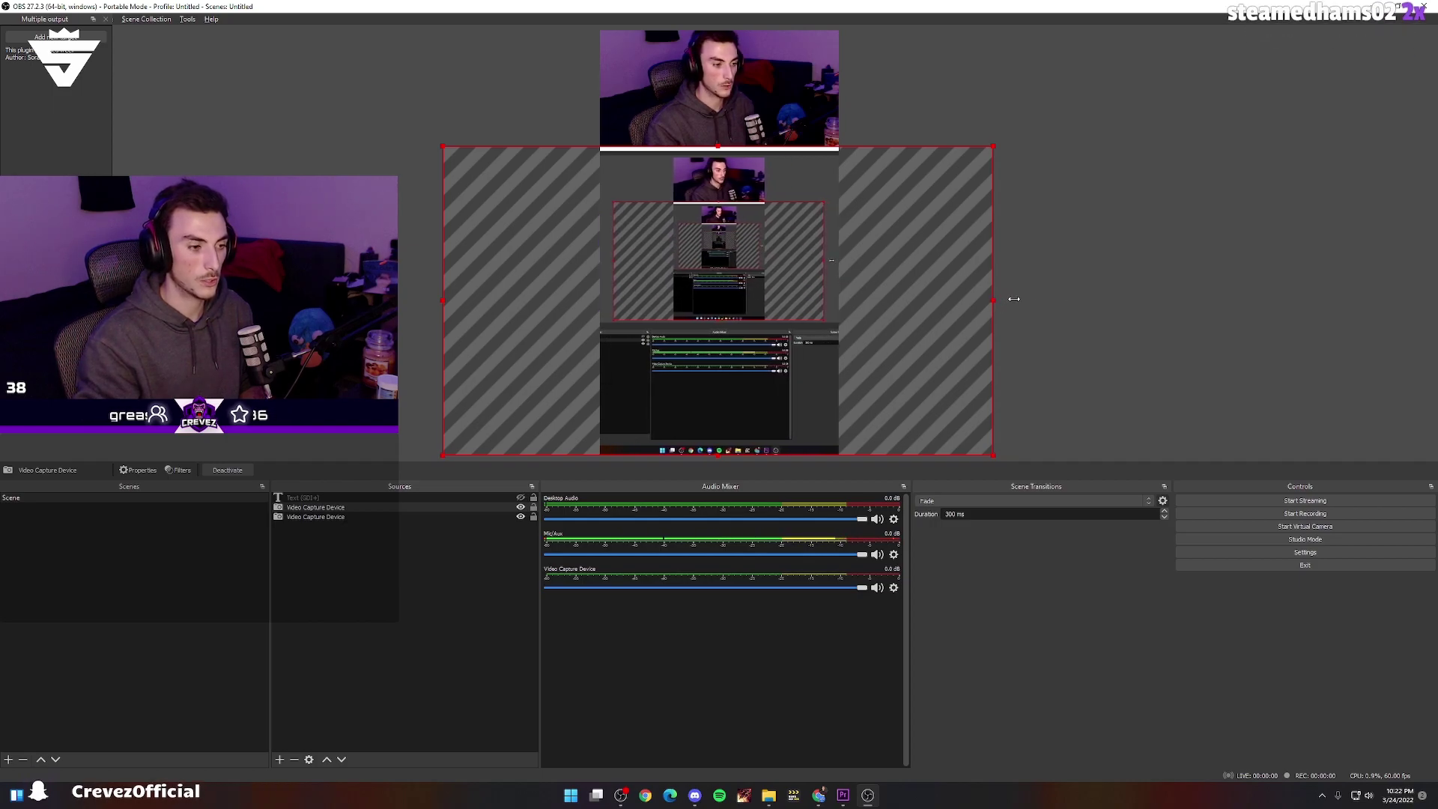
pyautogui.click(1138, 285)
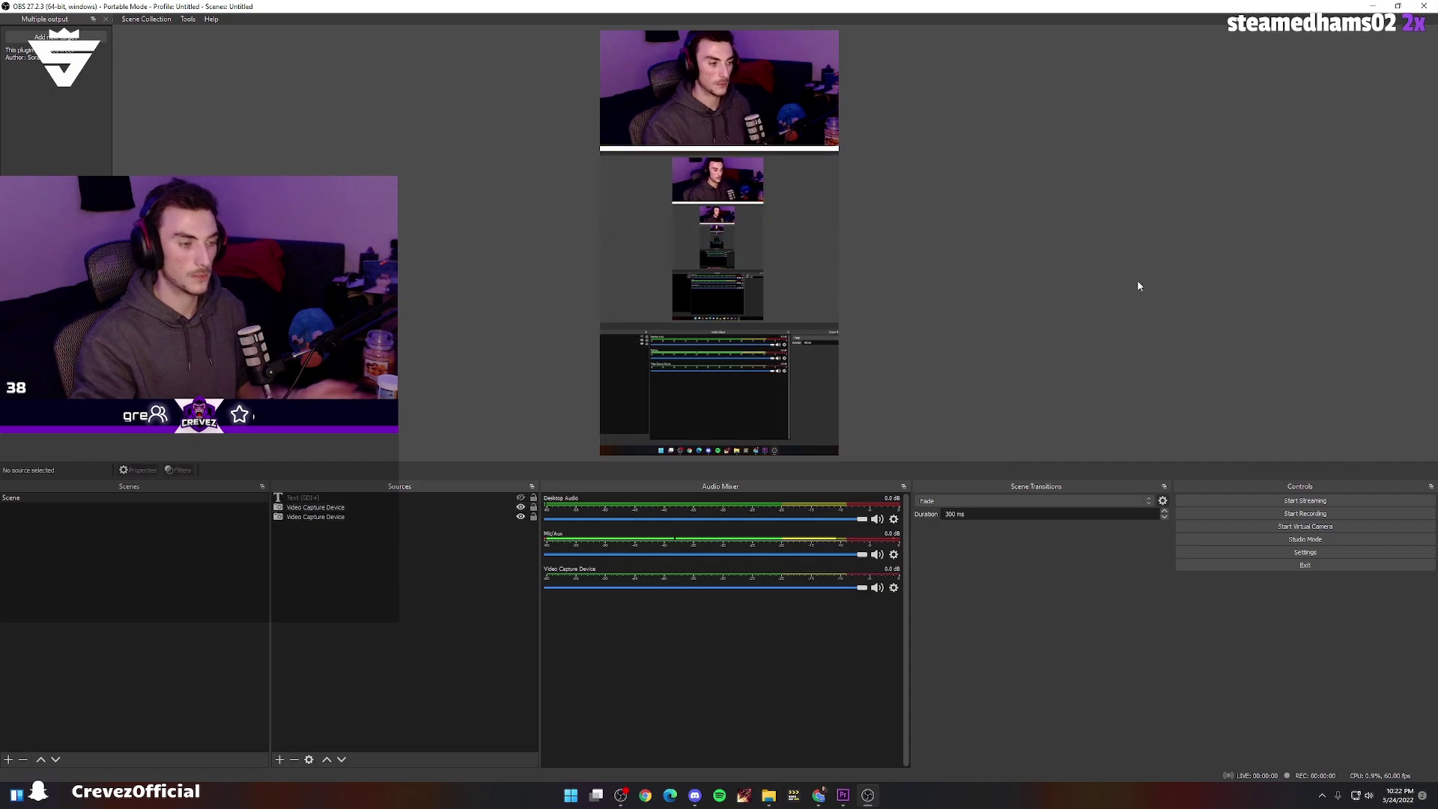
pyautogui.click(469, 499)
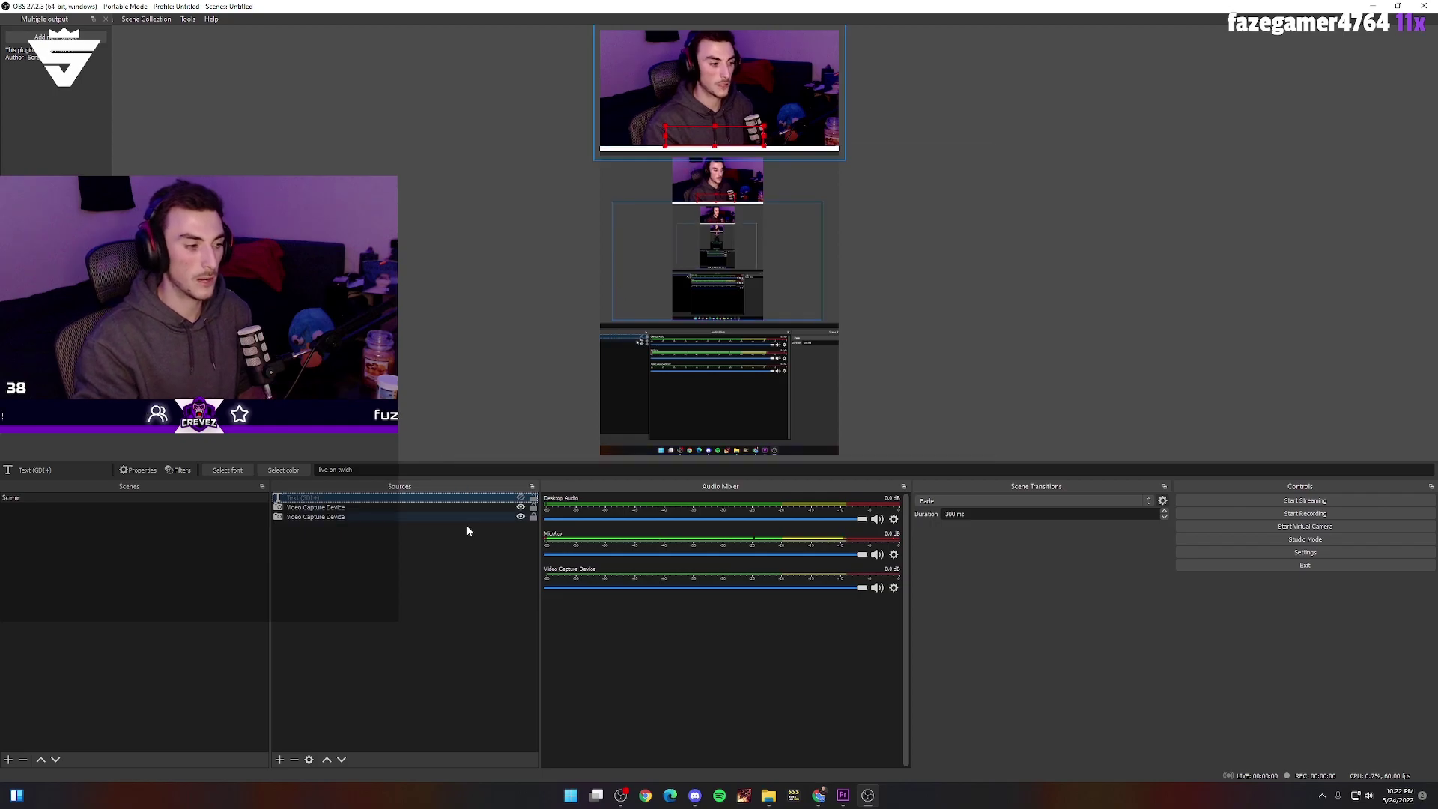
pyautogui.click(643, 286)
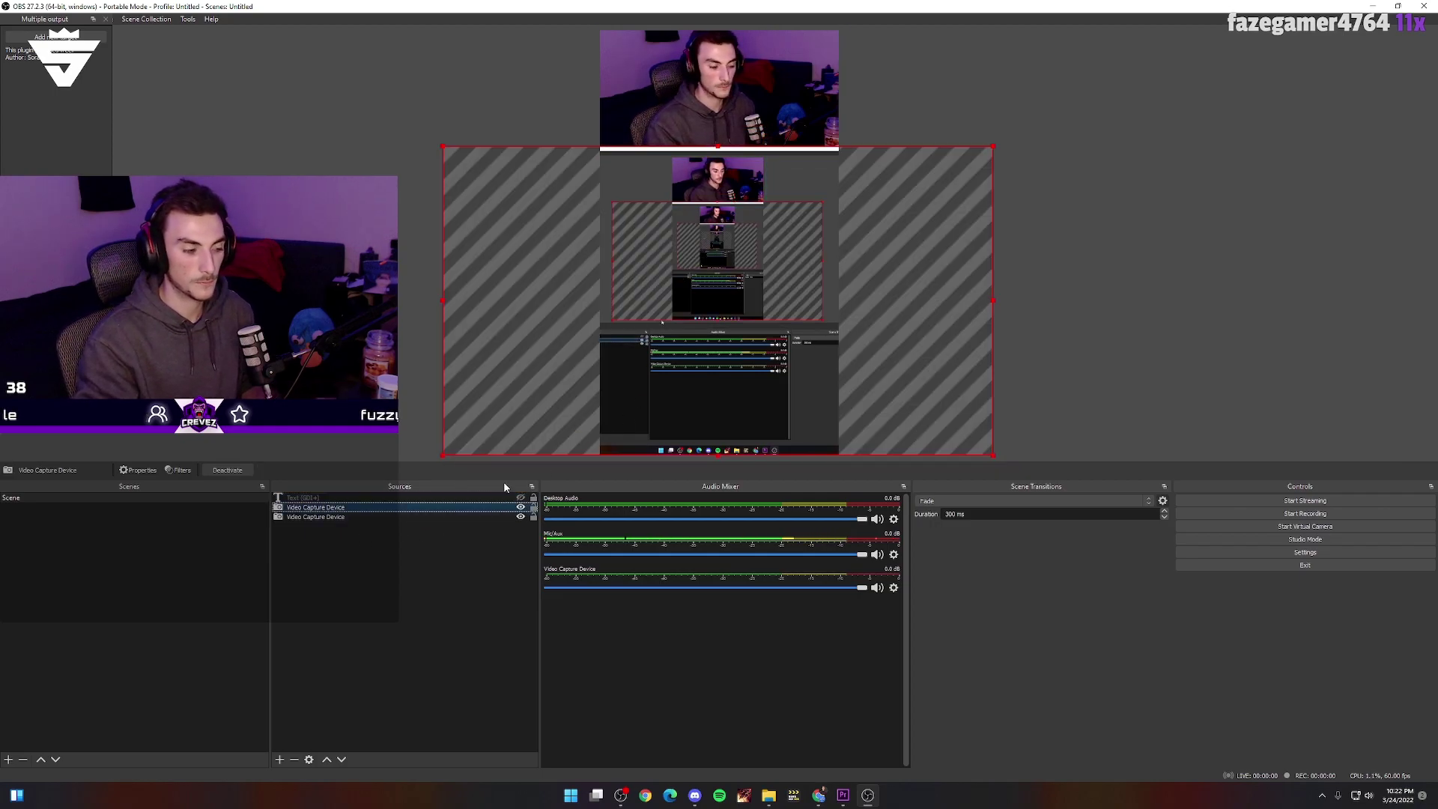
pyautogui.click(419, 497)
# Show the 'live on twich' text, then switch Settings > Stream service to Custom
pyautogui.click(520, 497)
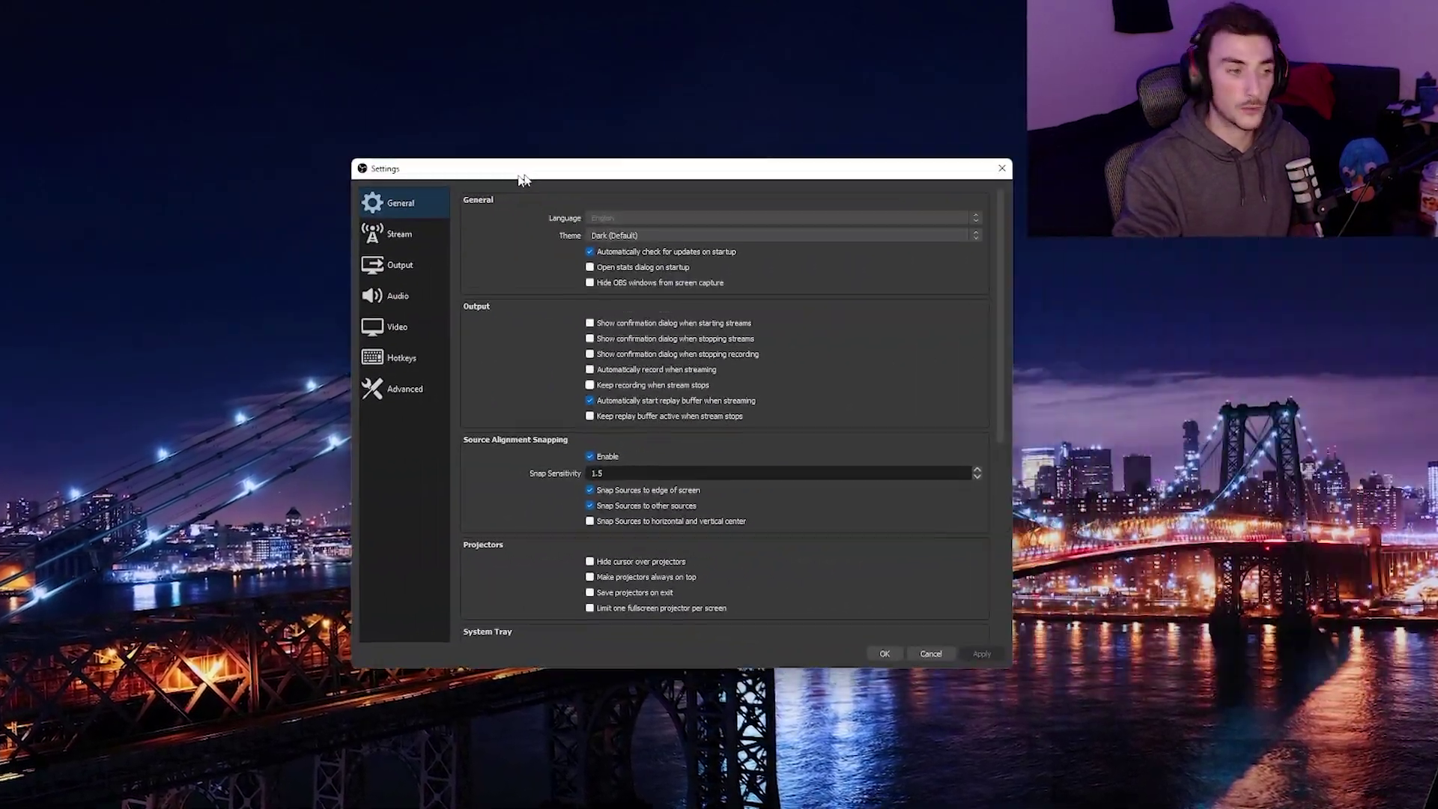
pyautogui.click(320, 240)
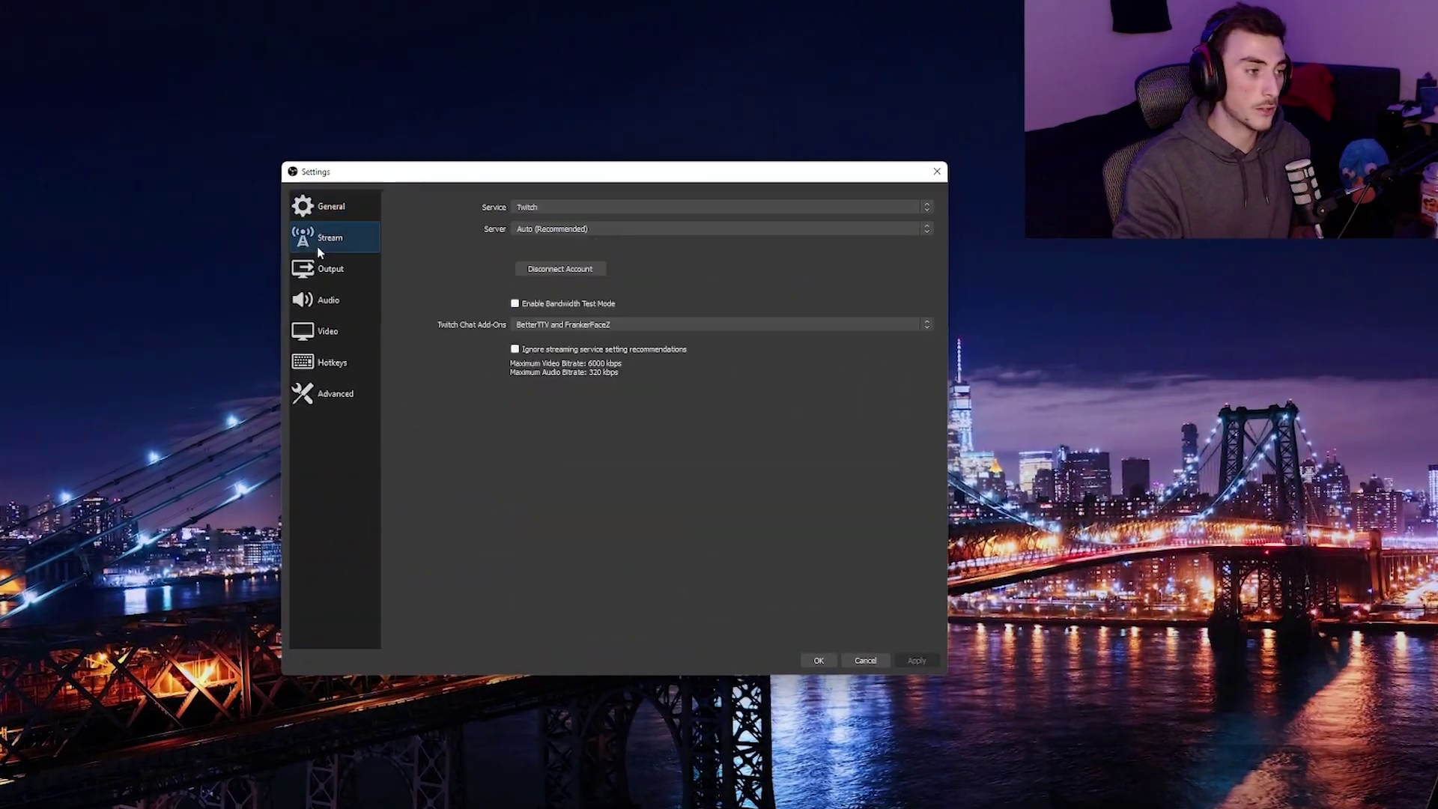
pyautogui.click(539, 211)
pyautogui.click(422, 228)
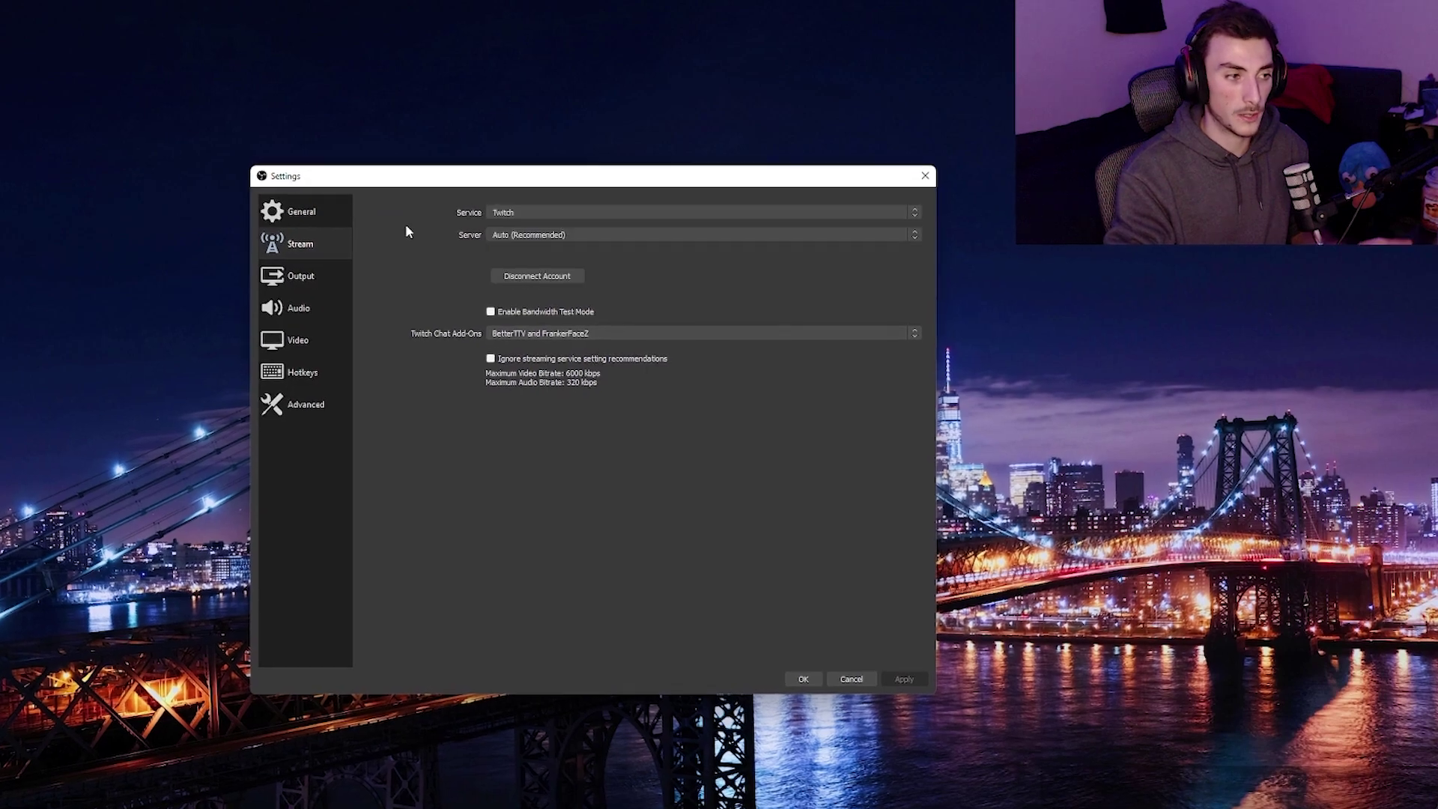
pyautogui.click(542, 213)
pyautogui.click(497, 224)
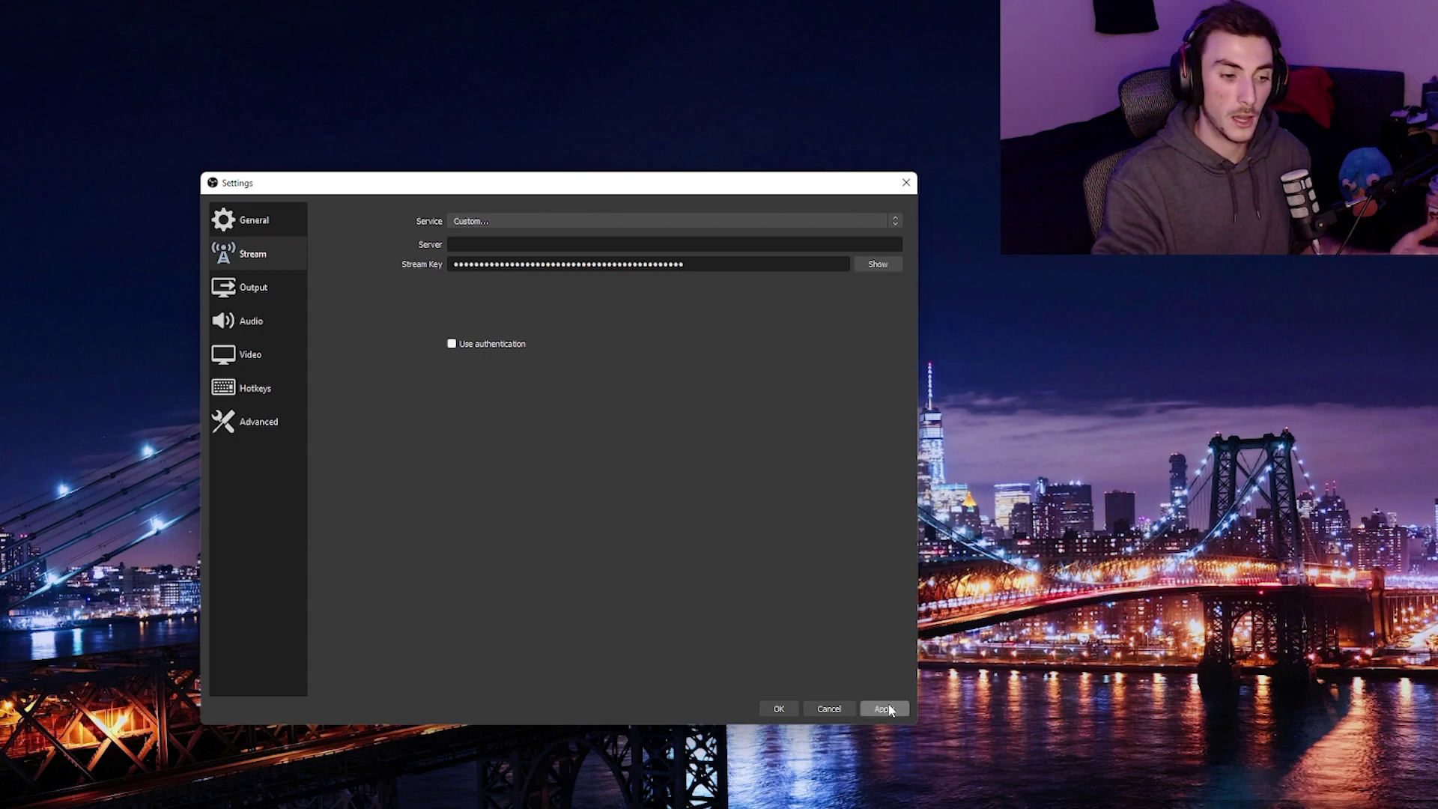
# Close the OBS settings window so the prompt to save the Custom stream settings appears
pyautogui.click(904, 183)
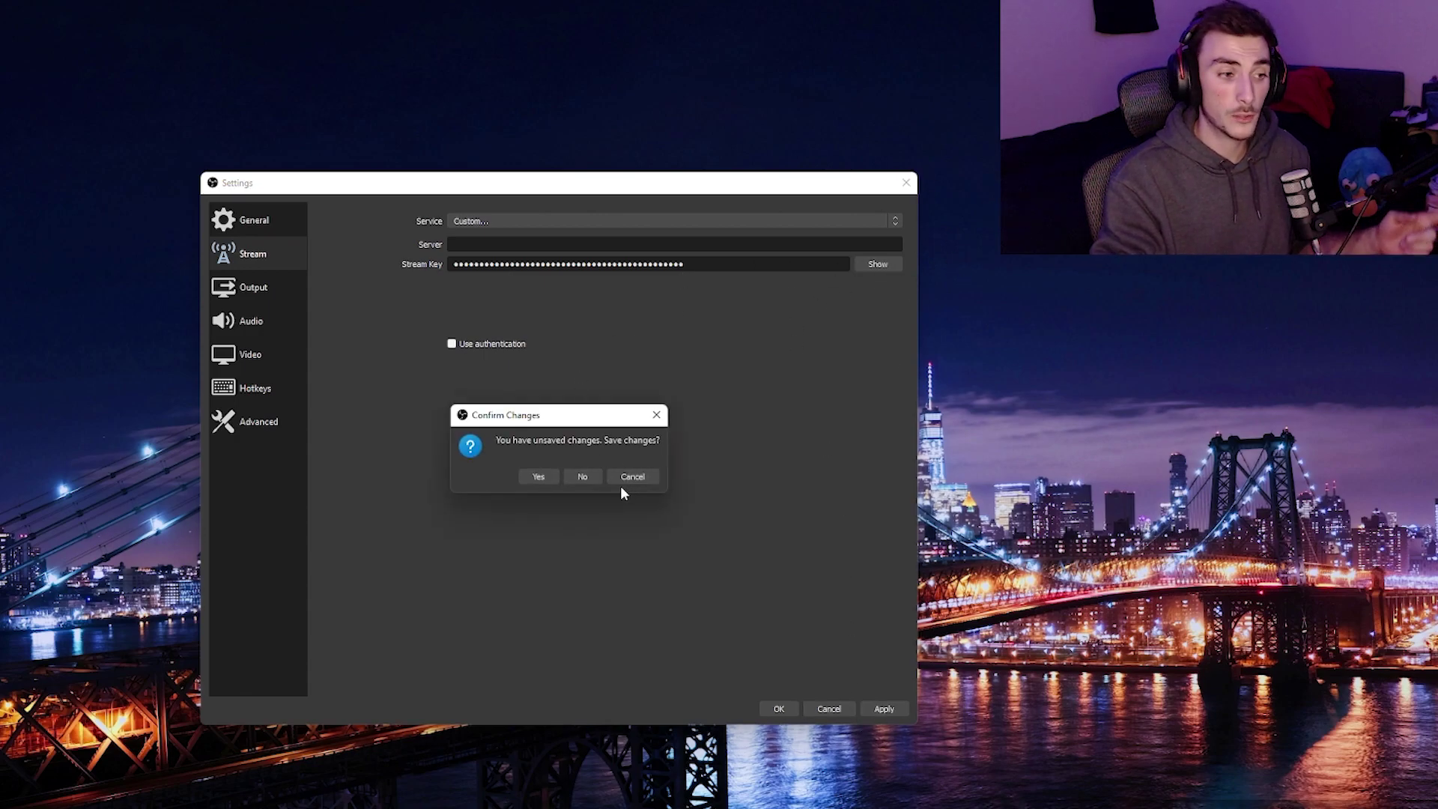